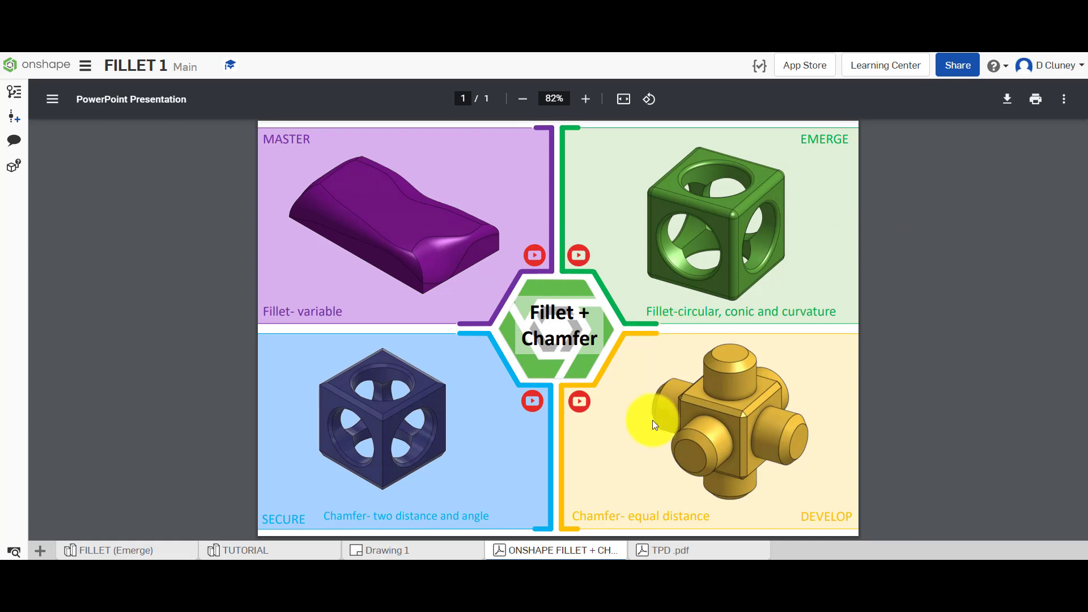
Step: Look through the TPD PDF, Drawing 1, the unfilleted TUTORIAL cube and the finished FILLET (Emerge) model from several angles
click(668, 548)
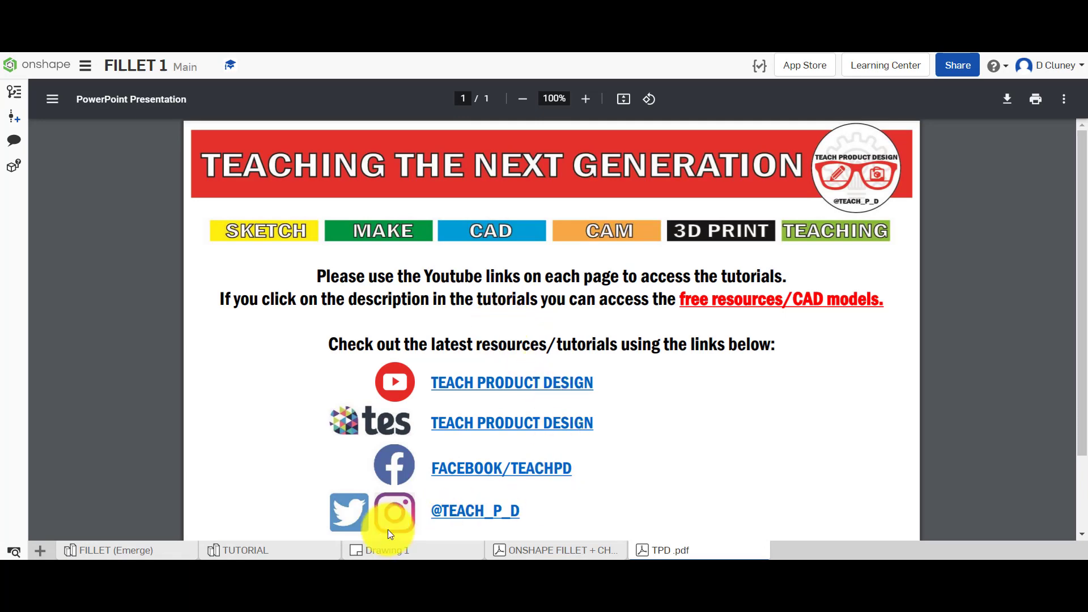
click(380, 554)
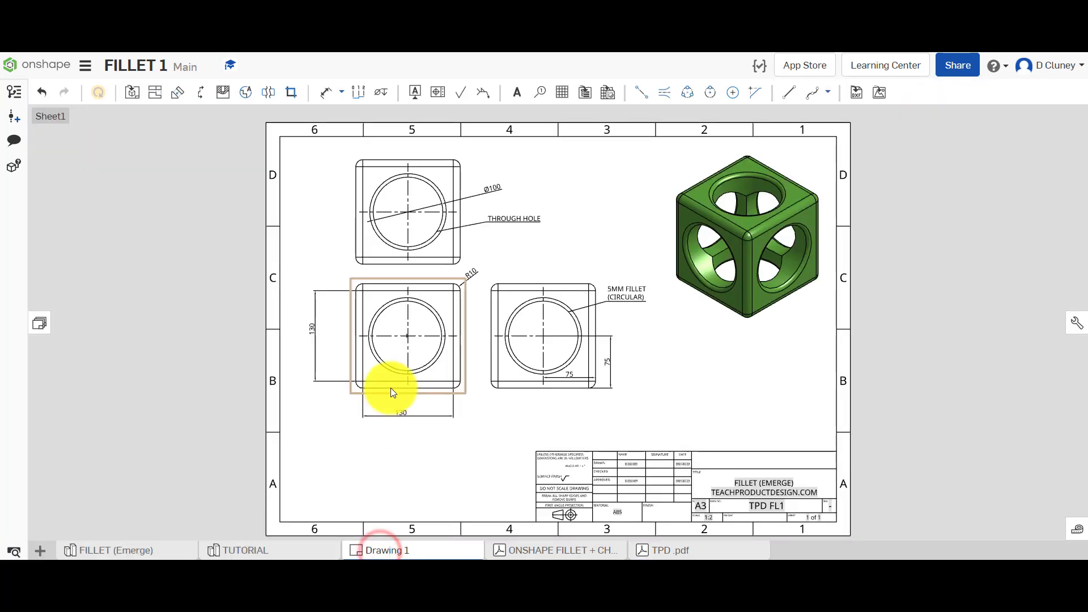
click(280, 550)
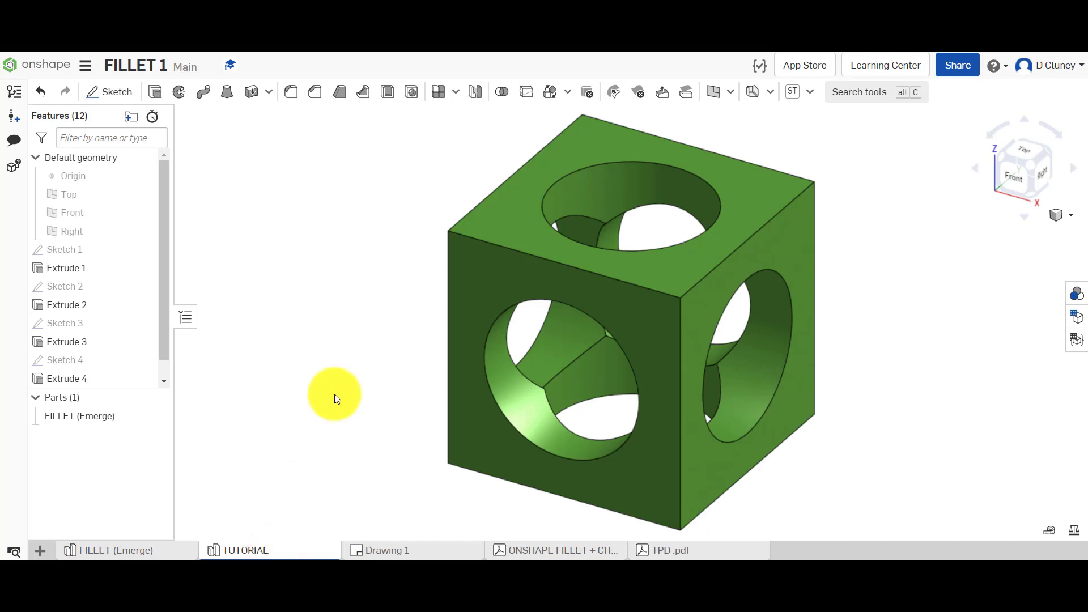
click(160, 549)
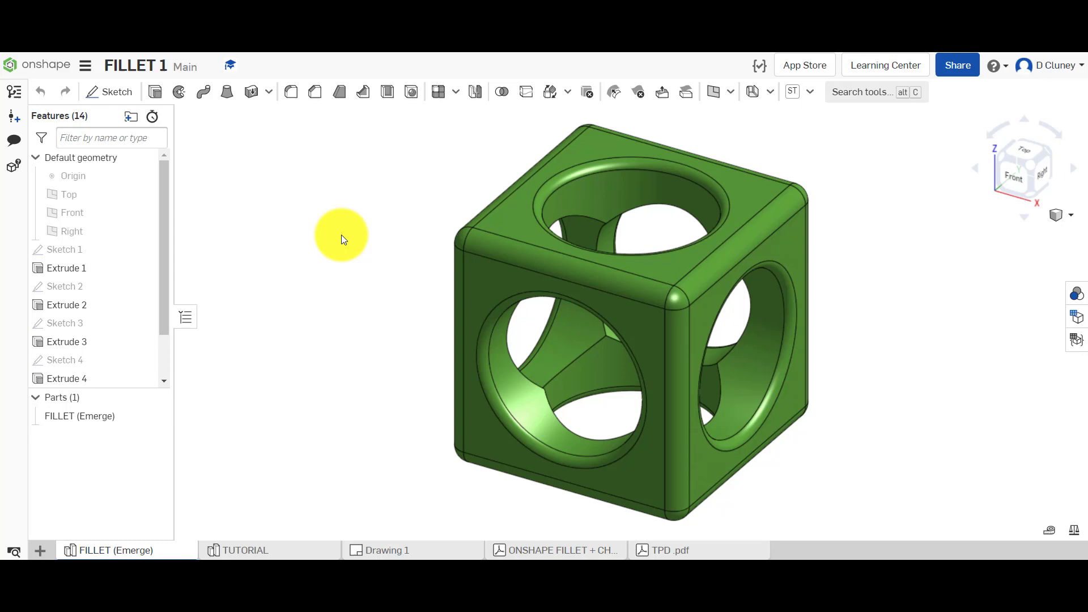
right_drag(395, 272, 364, 287)
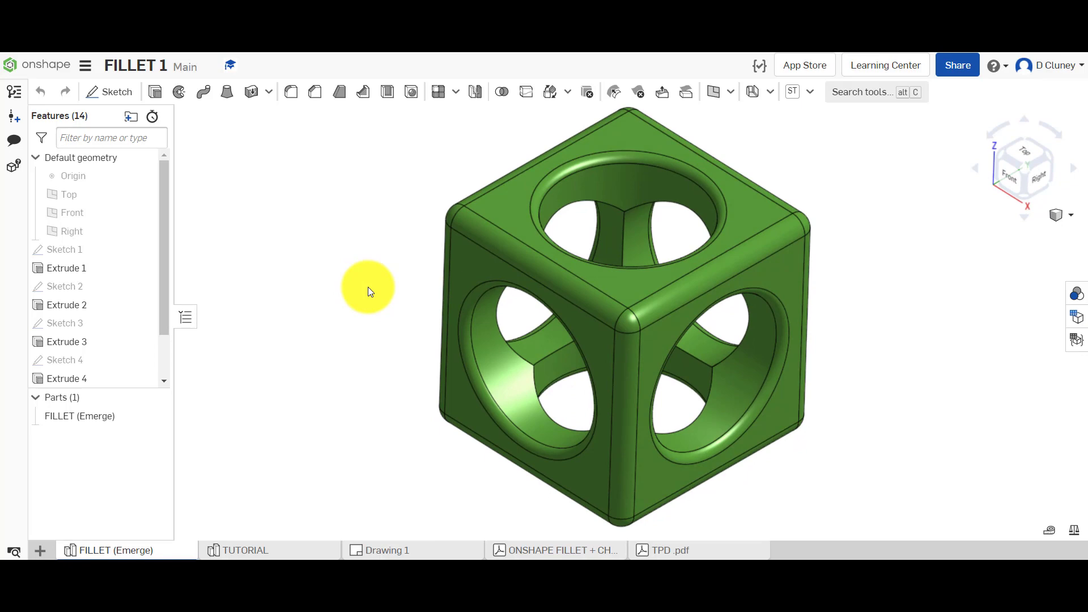
mouse_move(371, 342)
right_down()
mouse_move(372, 297)
mouse_move(377, 334)
mouse_move(359, 334)
right_up()
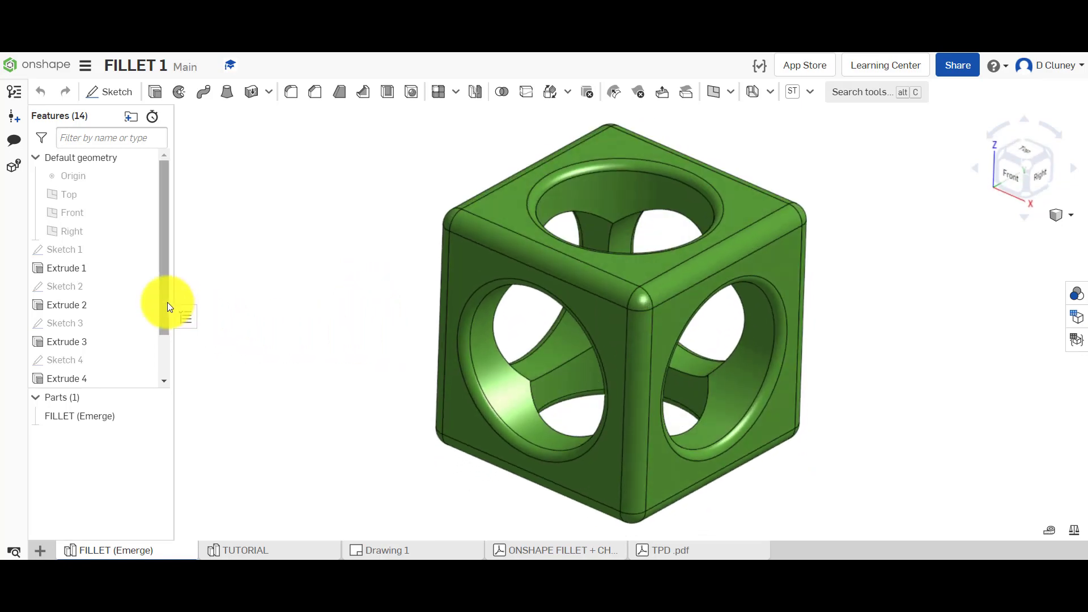
Step: Inspect the settings of Fillet 1 in the finished FILLET (Emerge) model and close them without changes
drag(167, 305, 165, 356)
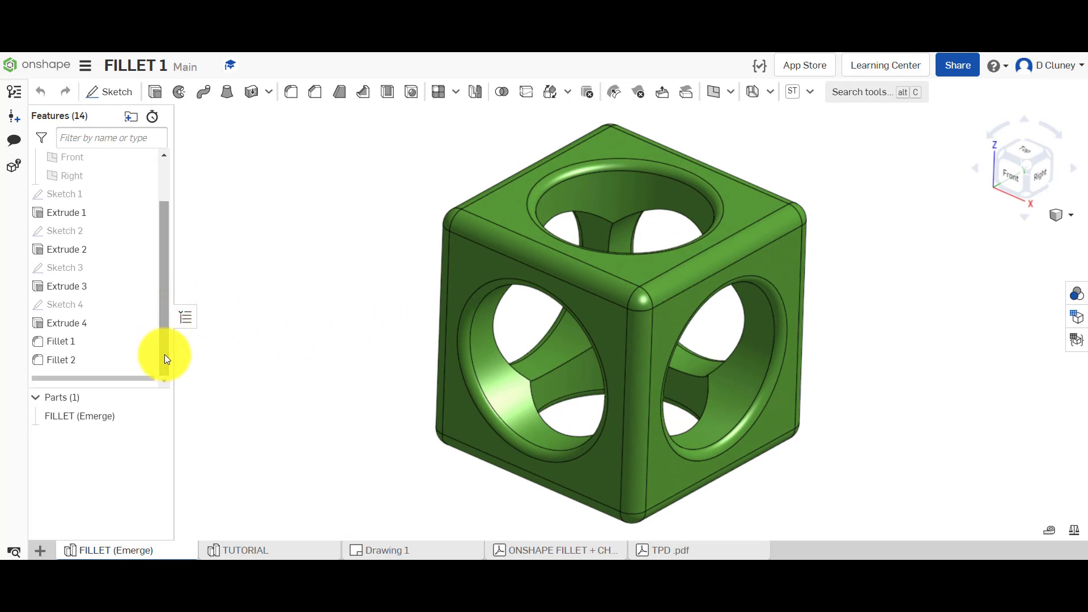
right_click(96, 345)
click(124, 372)
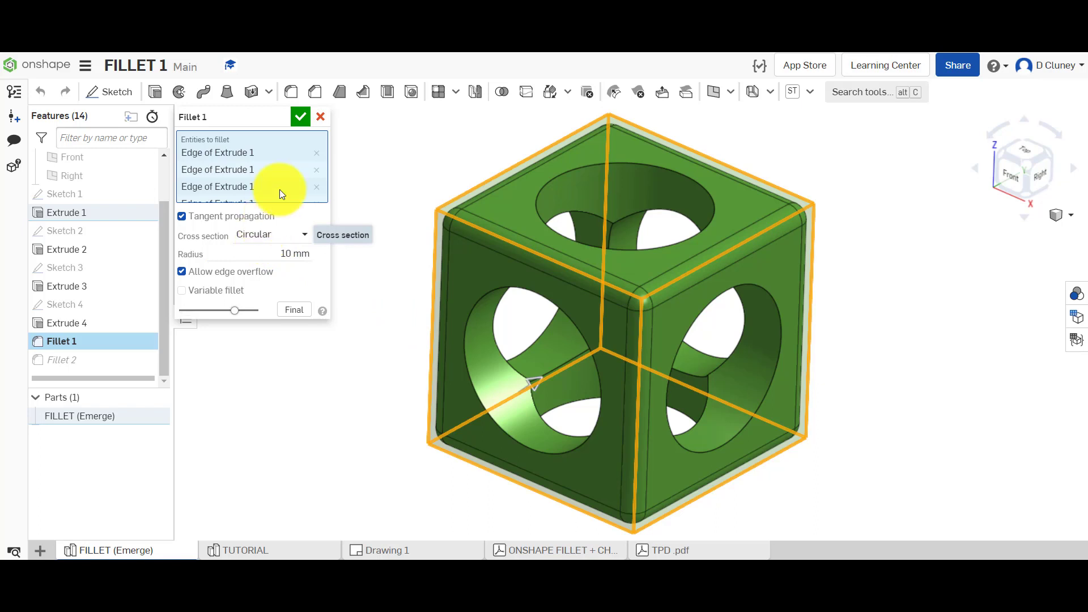
click(320, 119)
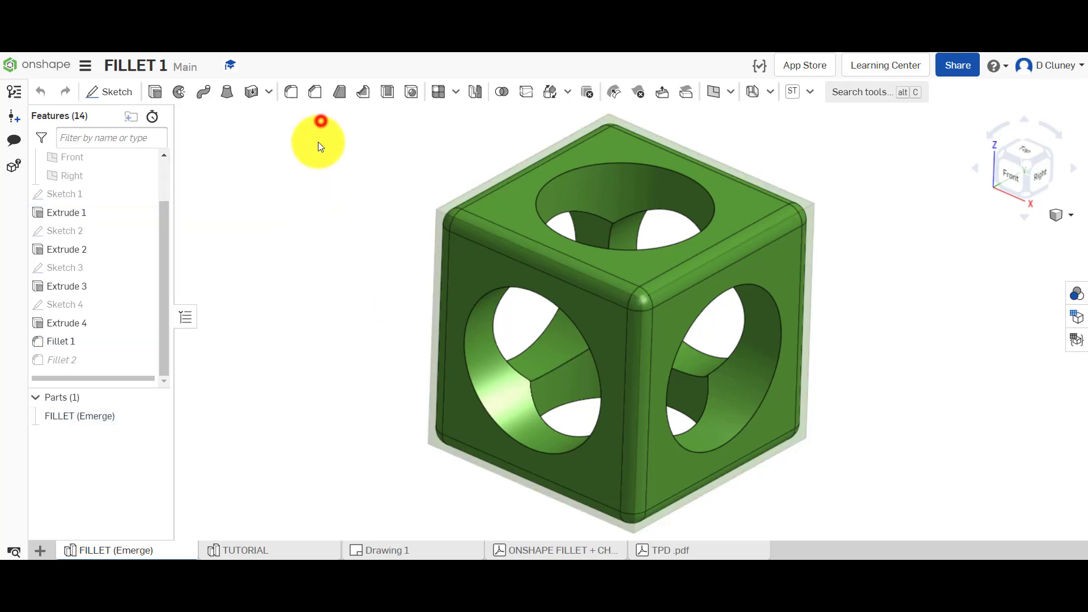
Step: Start a circular fillet on the cube in the TUTORIAL part studio and select the four outer edges of its top face
click(267, 548)
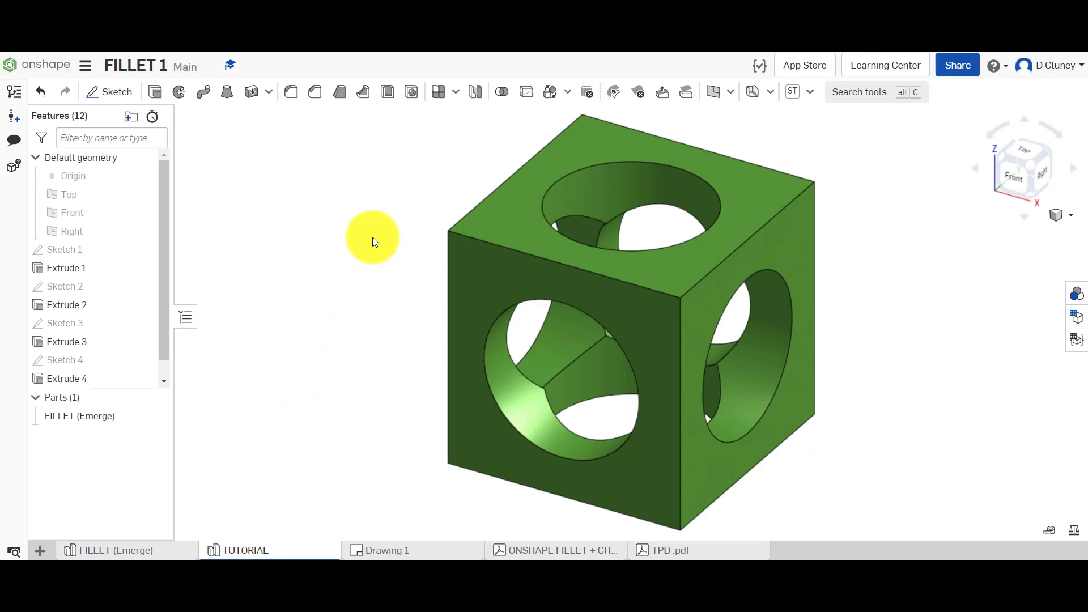
click(296, 97)
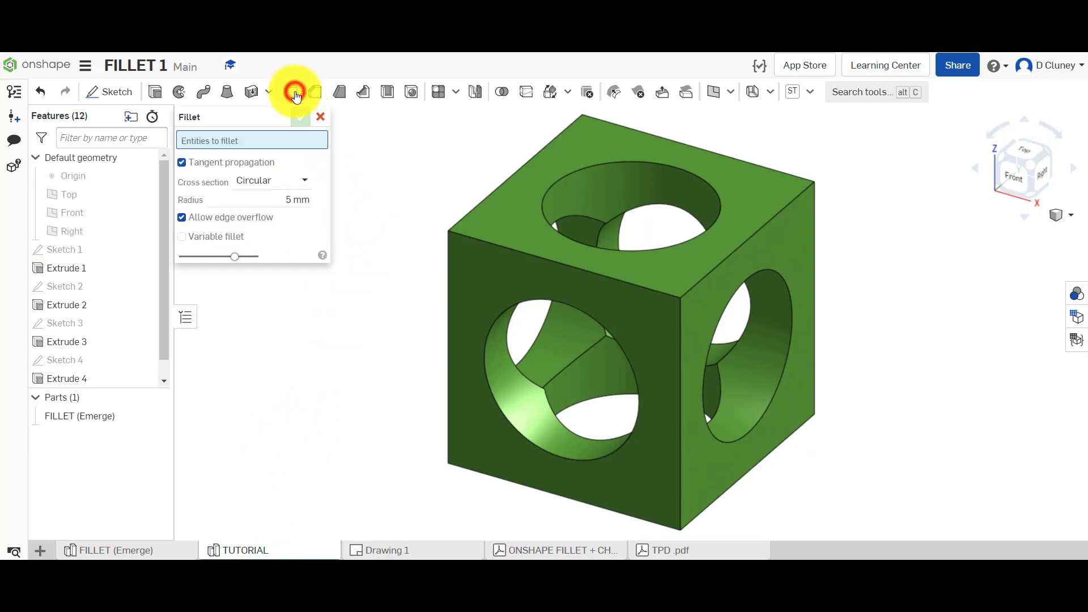
click(563, 134)
click(653, 135)
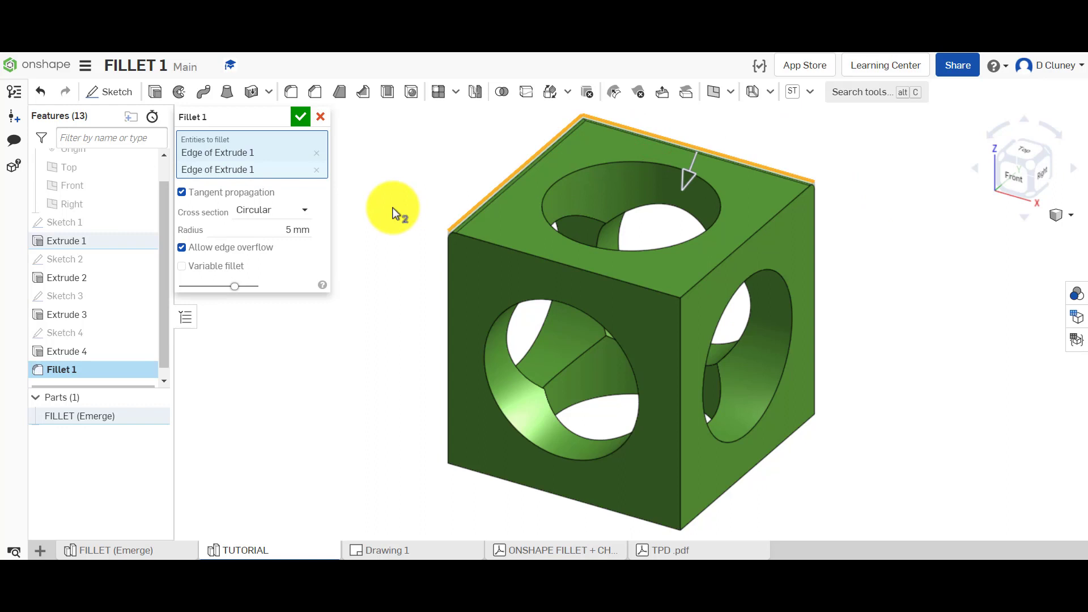
click(512, 247)
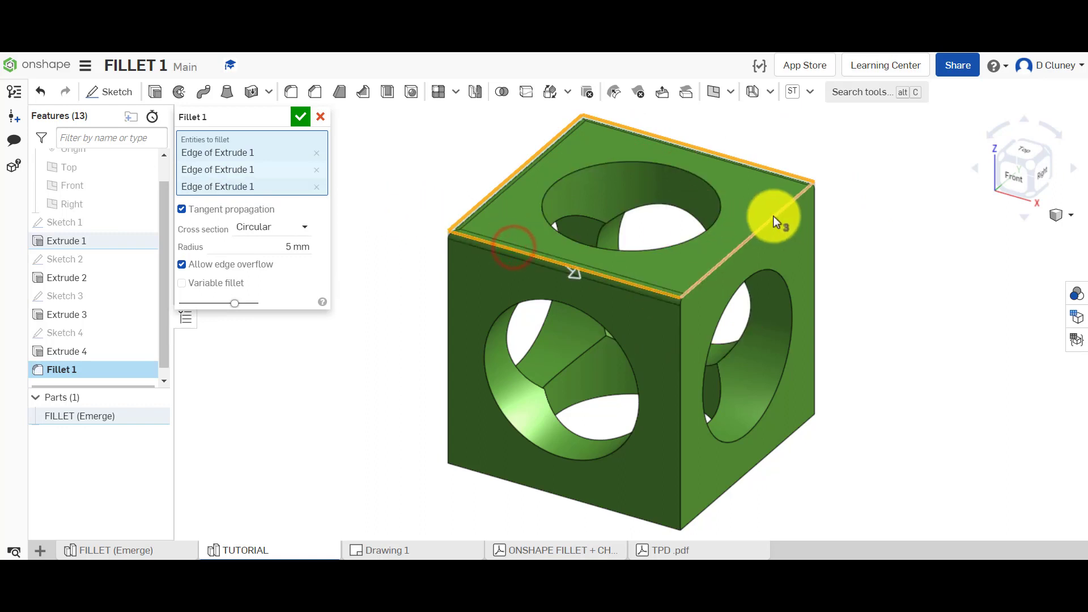
click(773, 216)
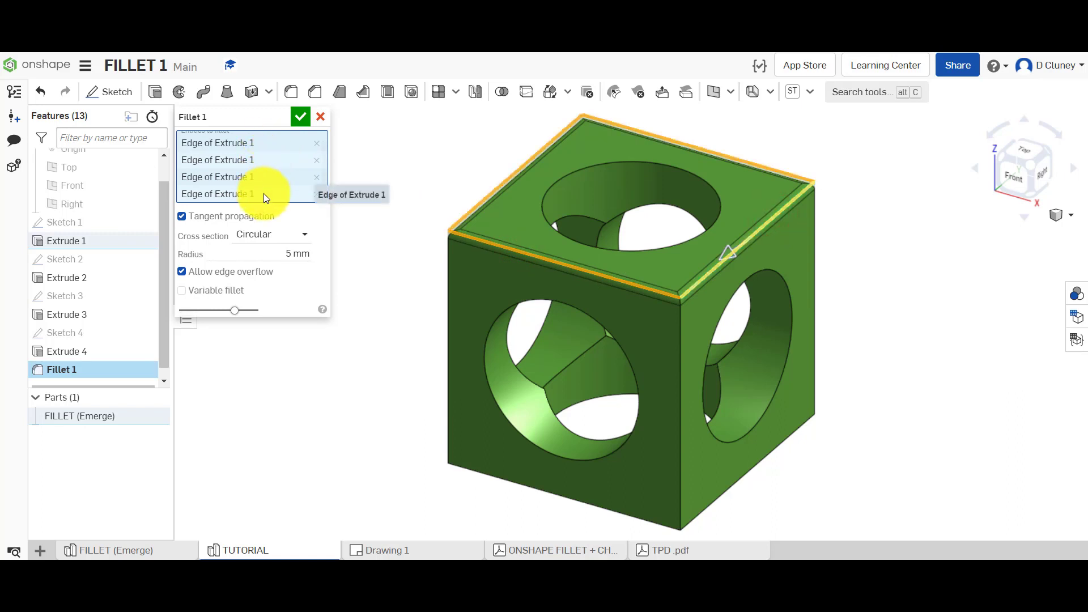
click(316, 194)
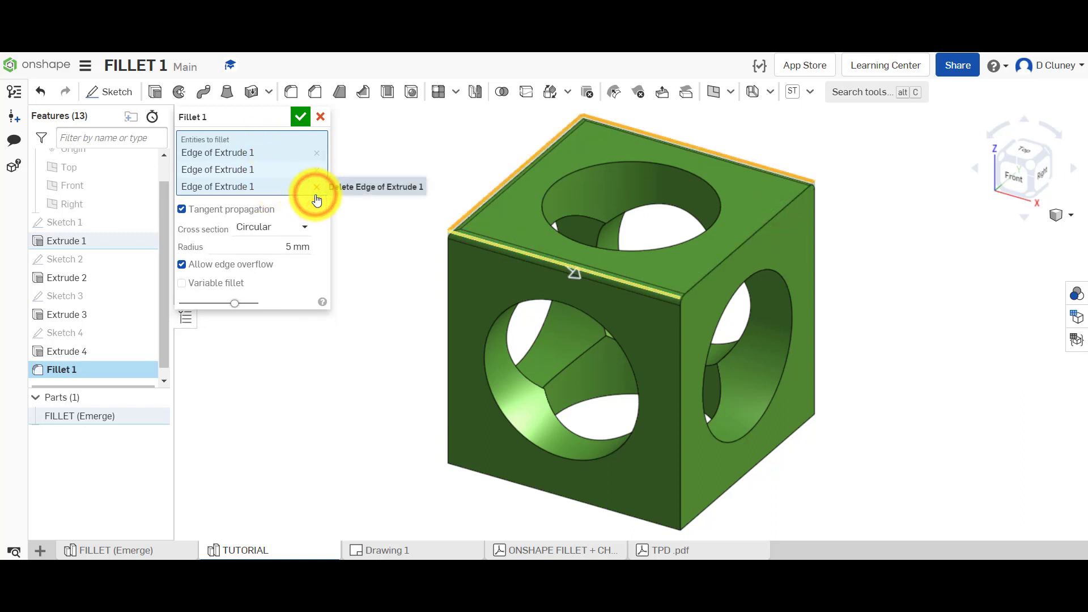
click(776, 210)
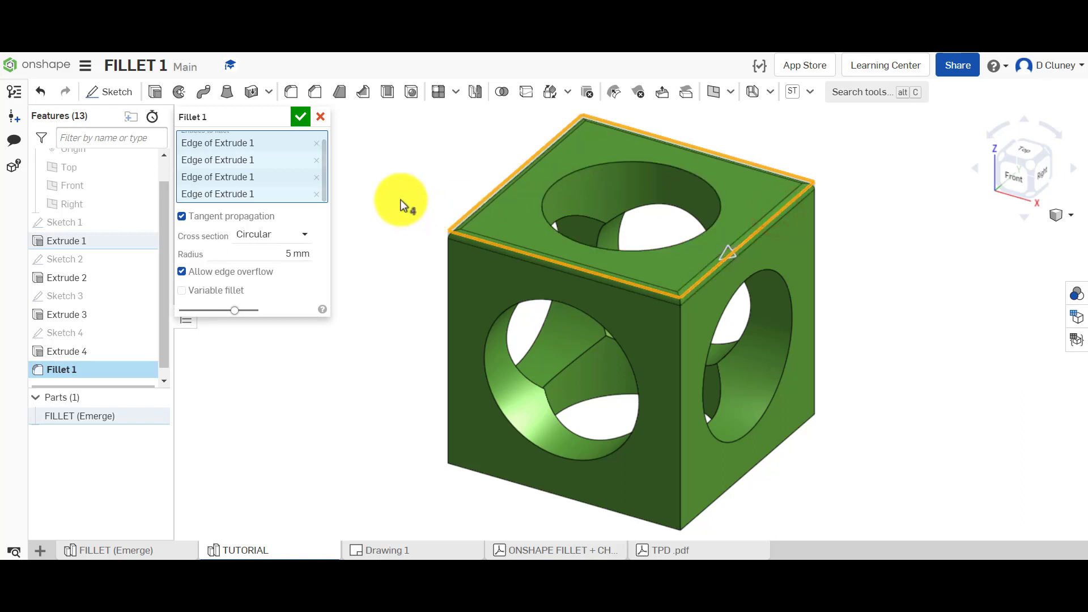
Step: Add the cube's four vertical edges and four bottom edges to the fillet selection
click(447, 276)
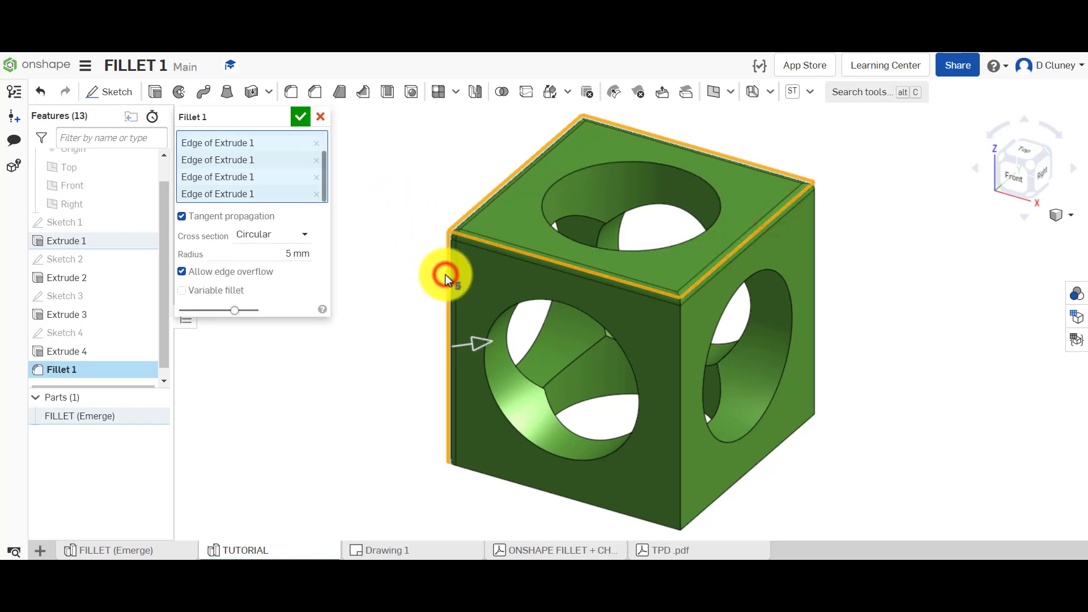
click(558, 489)
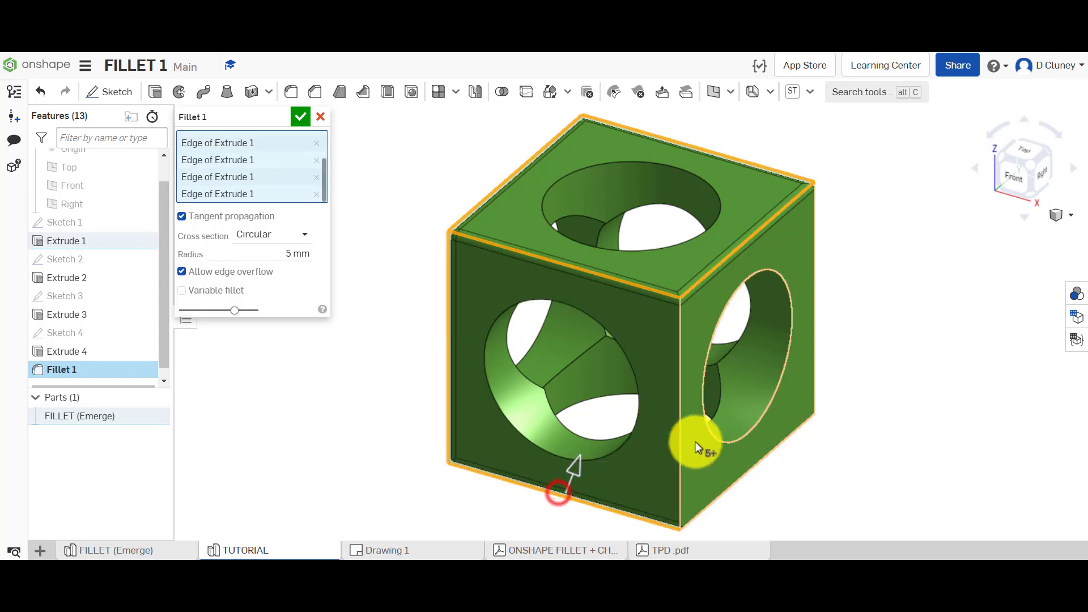
click(680, 440)
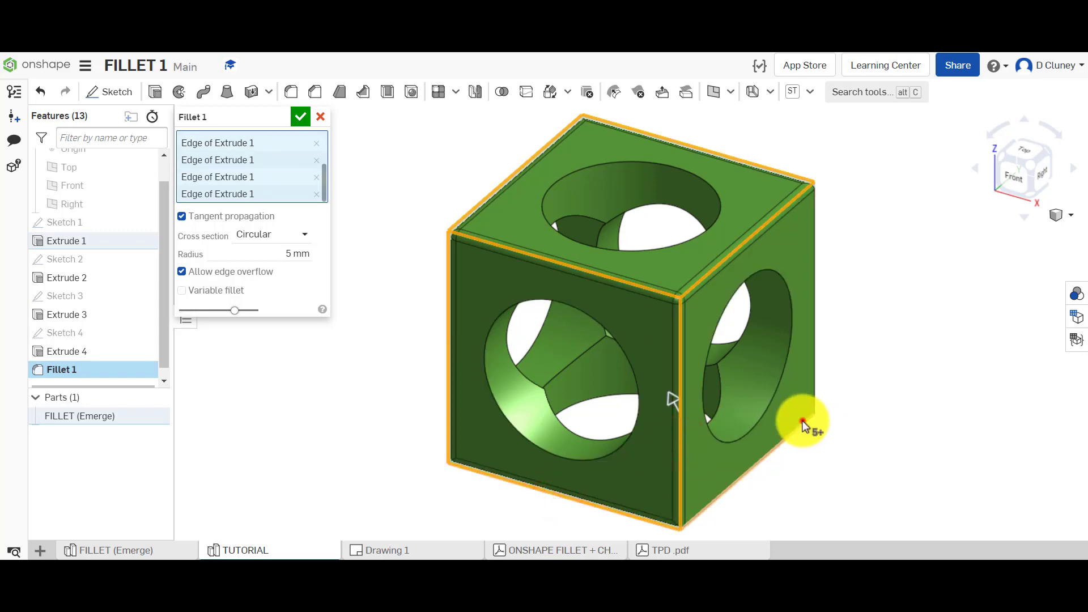
click(802, 423)
click(818, 385)
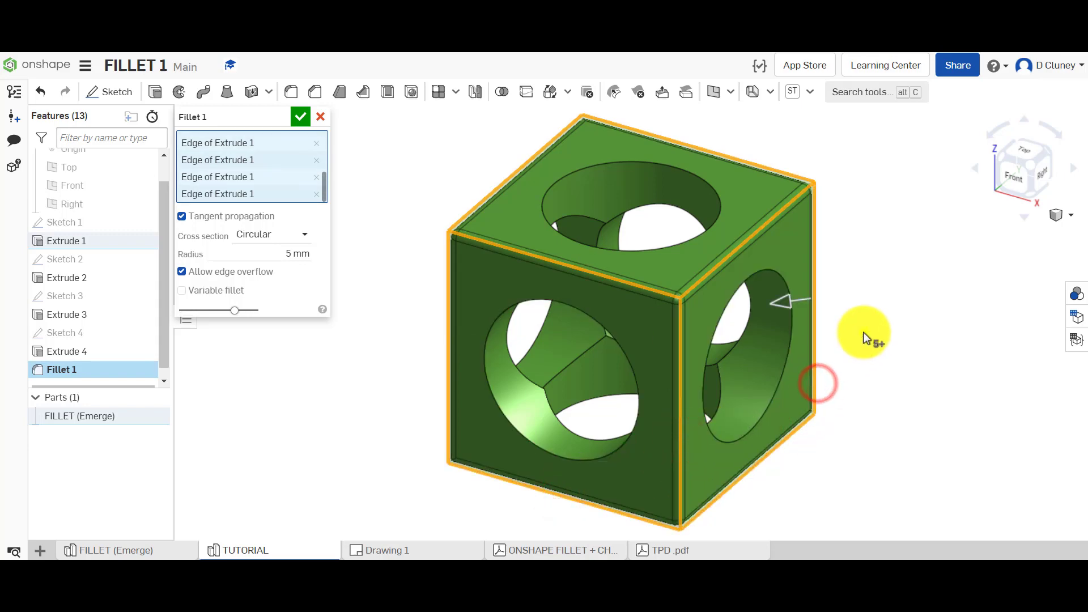
right_drag(863, 332, 668, 341)
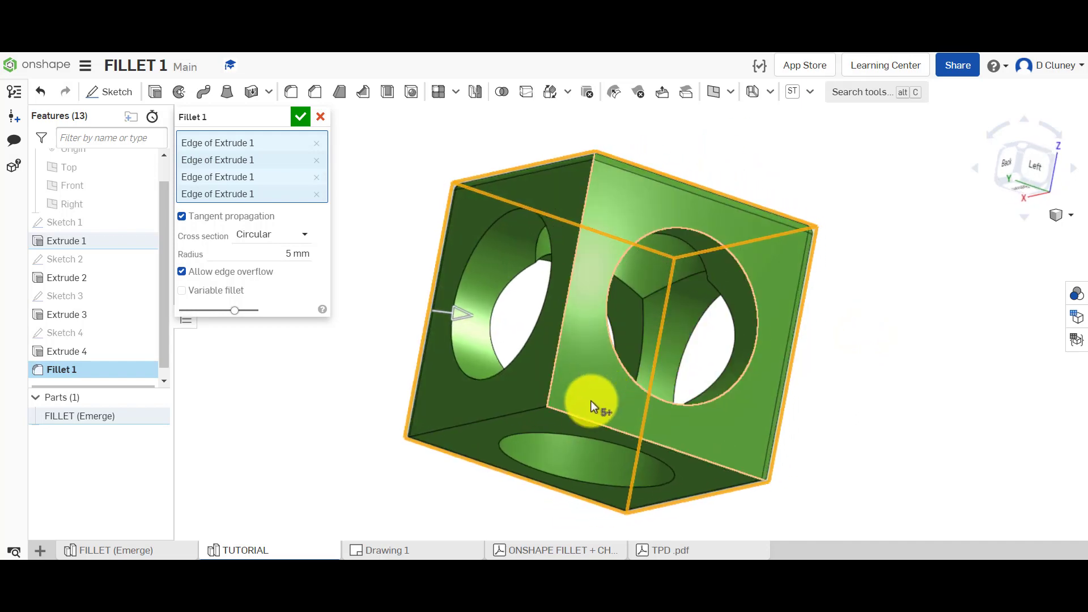
click(555, 411)
click(538, 407)
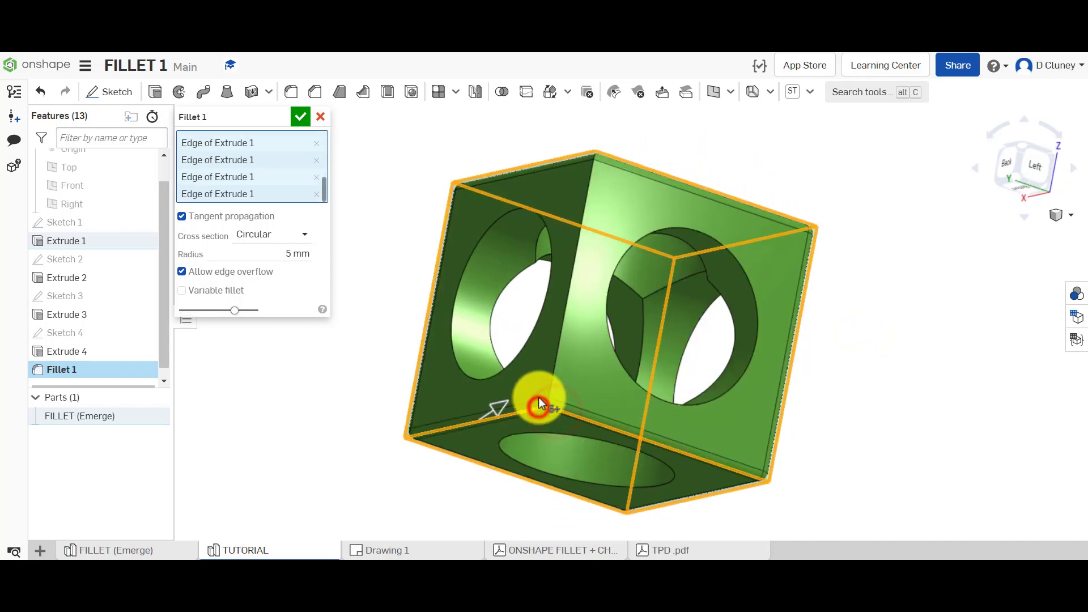
click(550, 380)
Step: Set the radius of the fillet on the cube's outer edges to 10 mm
right_drag(391, 228, 481, 284)
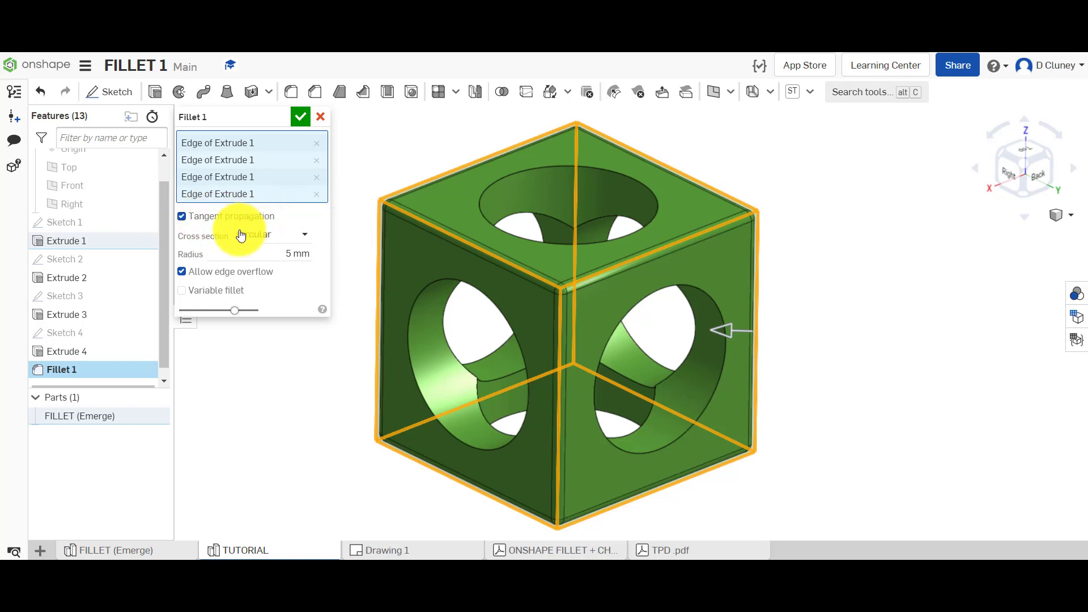
click(289, 252)
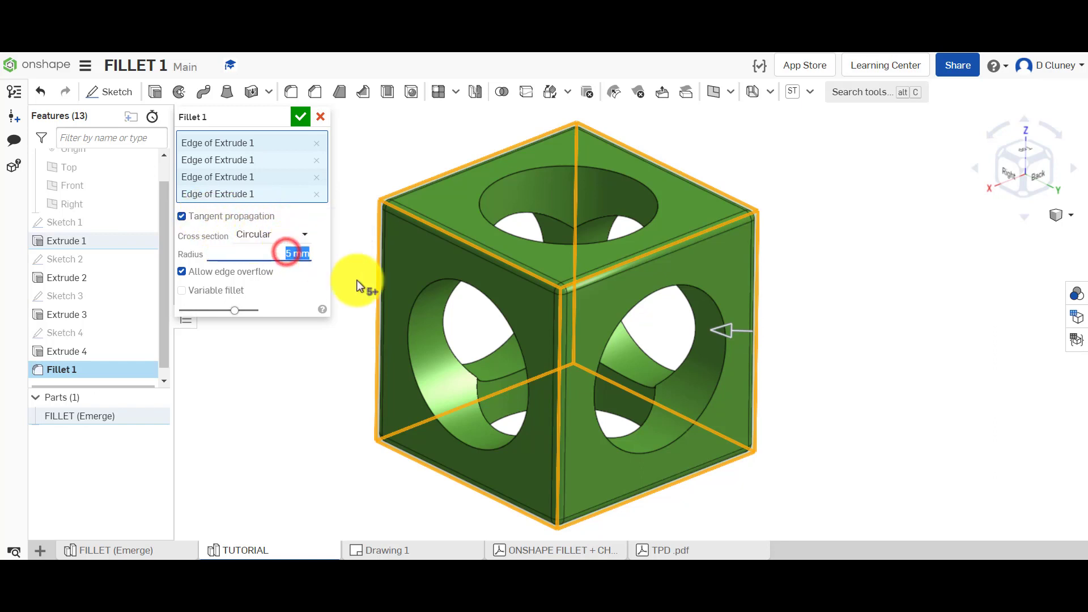
text(10)
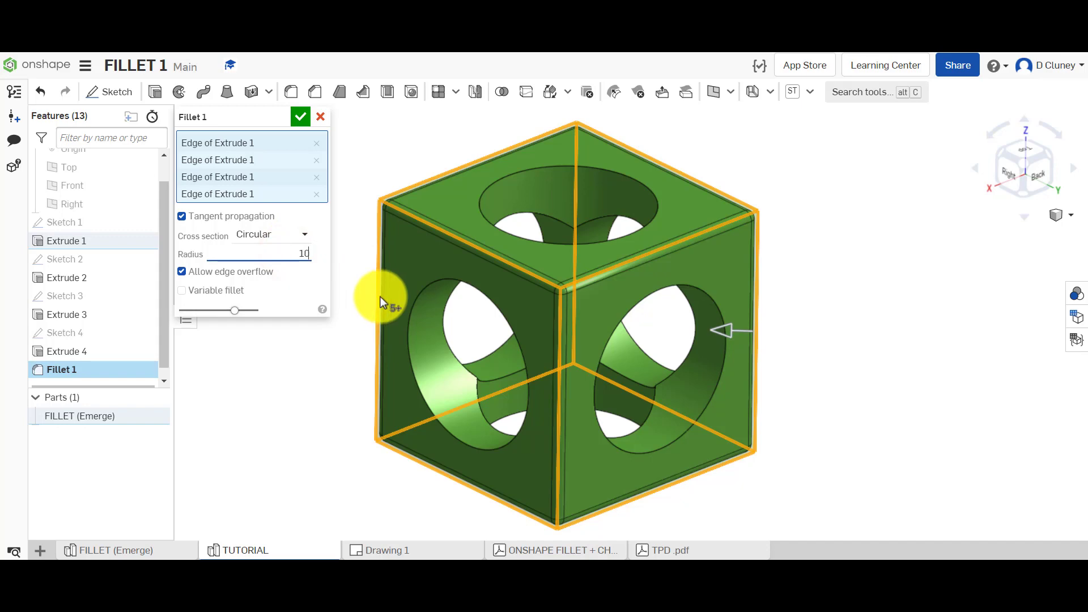
key(Return)
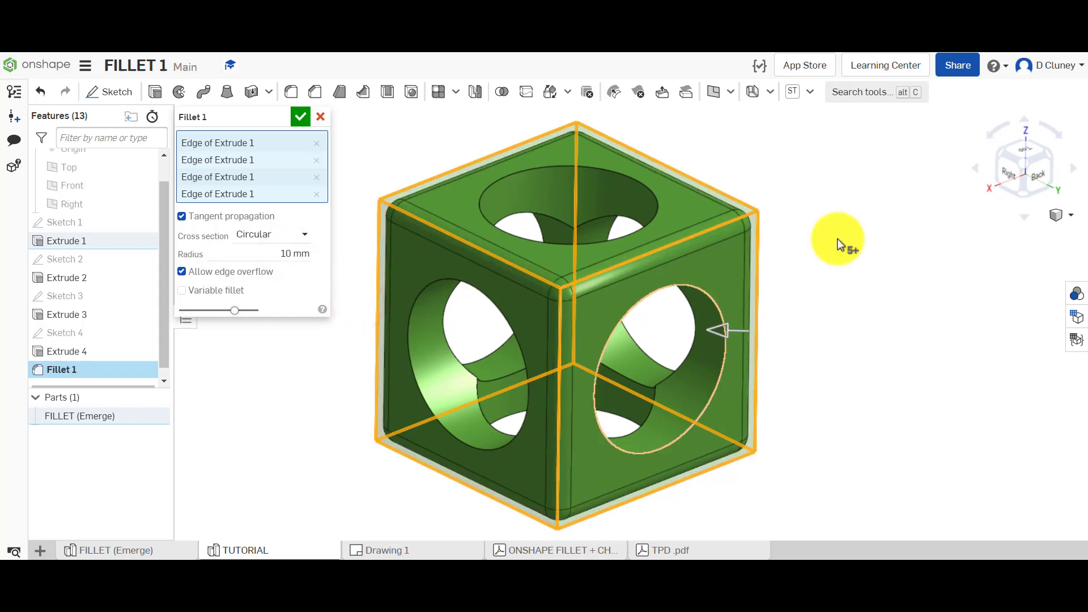
Step: Try a 5 mm fillet radius while viewing an upper corner from the Right view, and set it back to 10 mm
click(1004, 176)
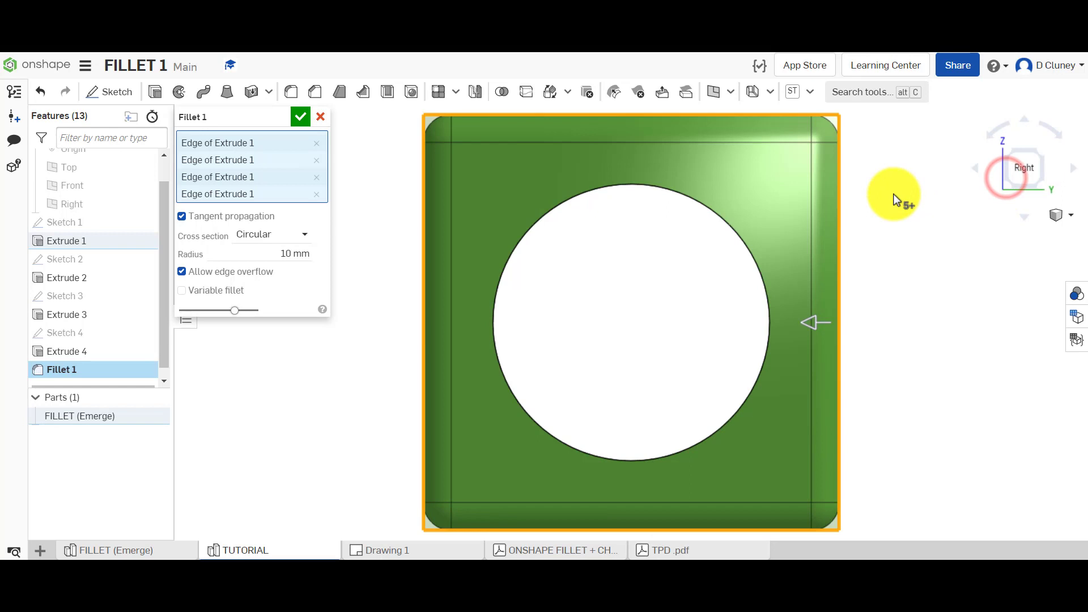
scroll(862, 158, down, 5)
scroll(819, 149, up, 8)
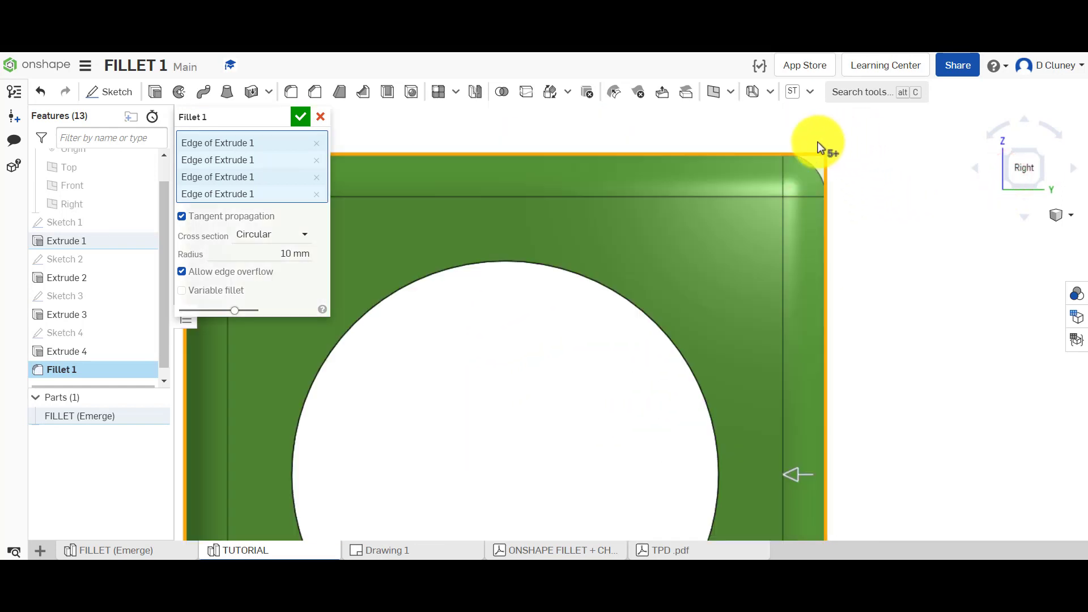
scroll(819, 148, up, 6)
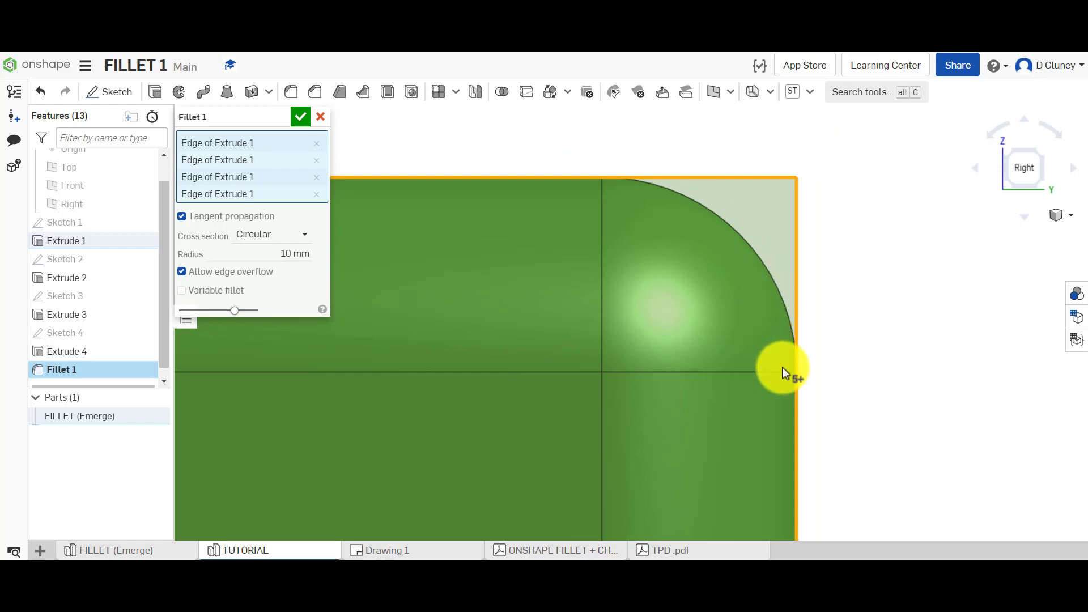
click(286, 254)
text(5)
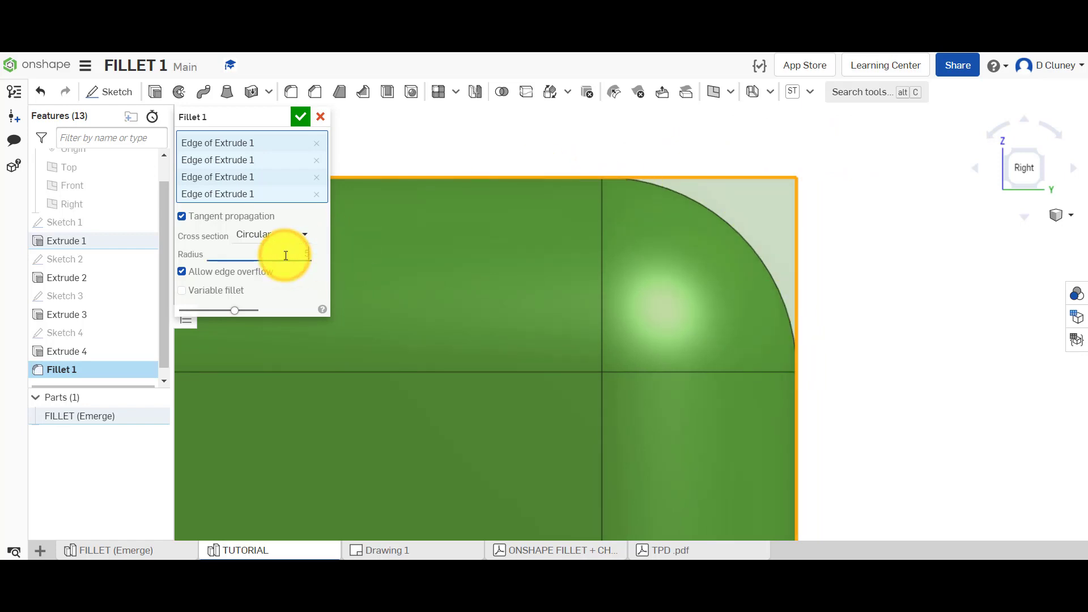
key(Return)
click(289, 256)
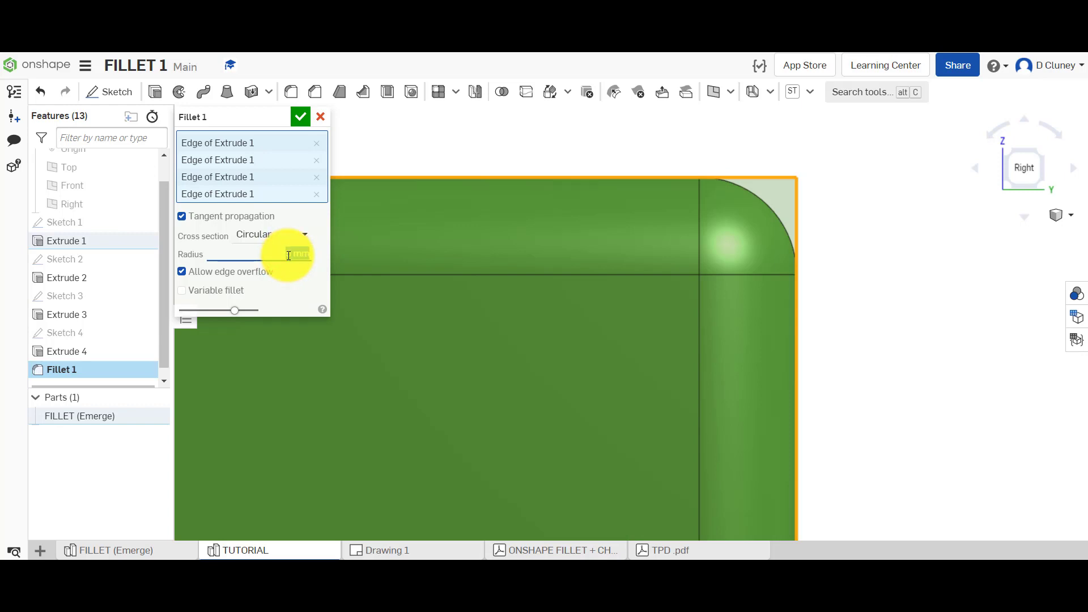
text(10)
click(426, 147)
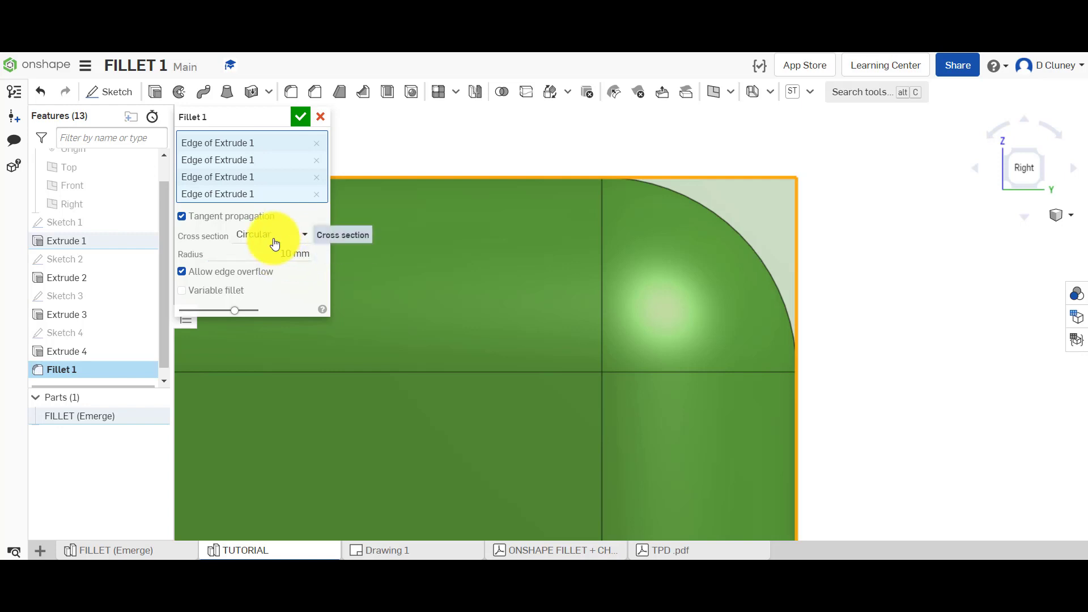
Step: Try a Conic cross section for the cube's outer-edge fillet with a Rho of 0.1
click(303, 237)
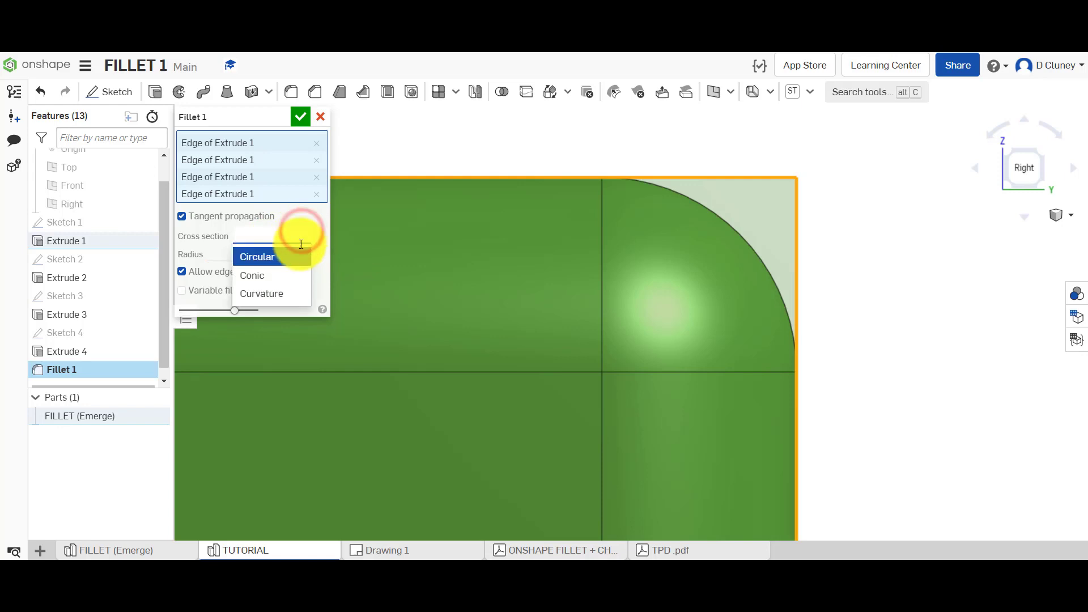
click(282, 275)
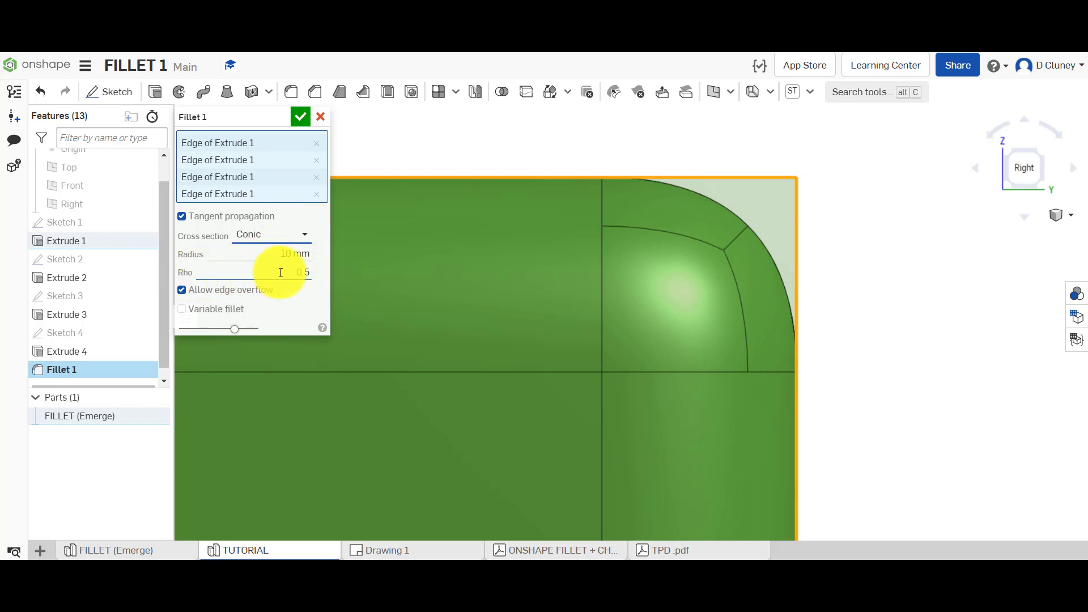
click(298, 270)
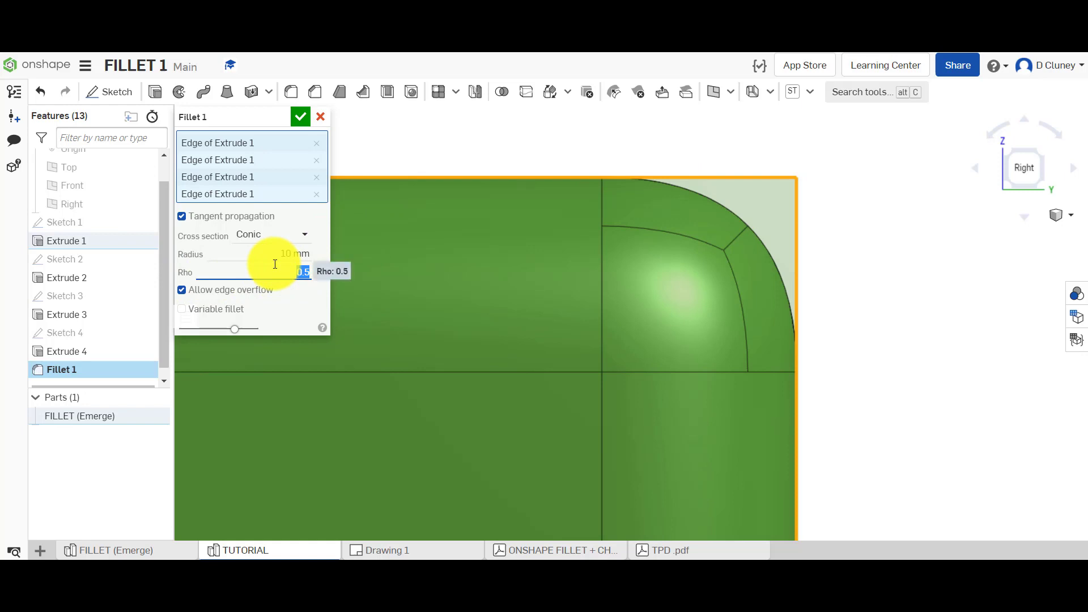
click(557, 155)
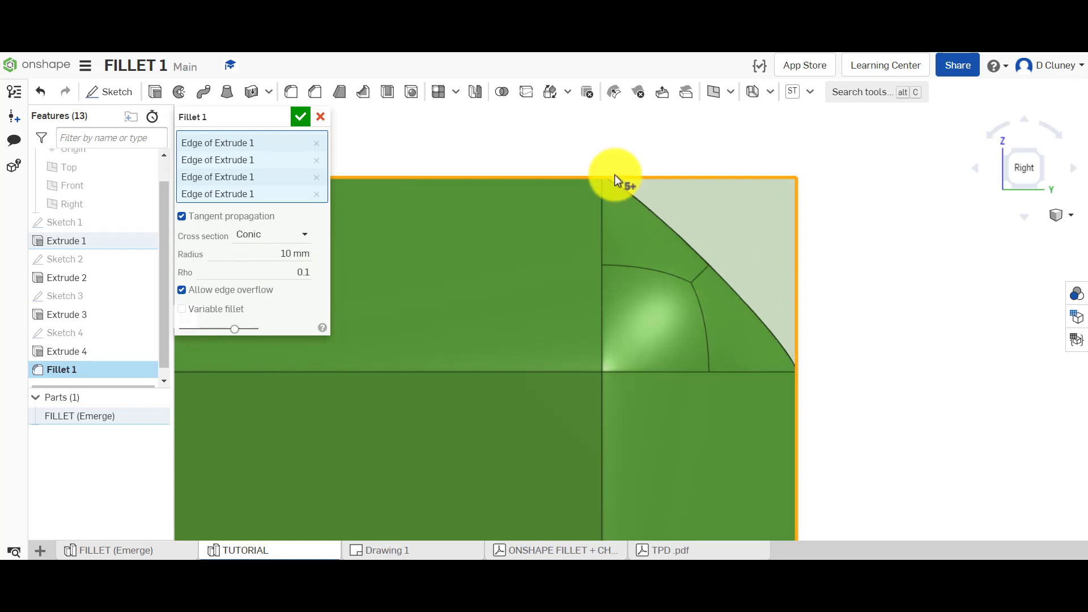
Step: Try Rho values of 0.6 and 0.7 for the conic fillet on the cube's outer edges
click(290, 273)
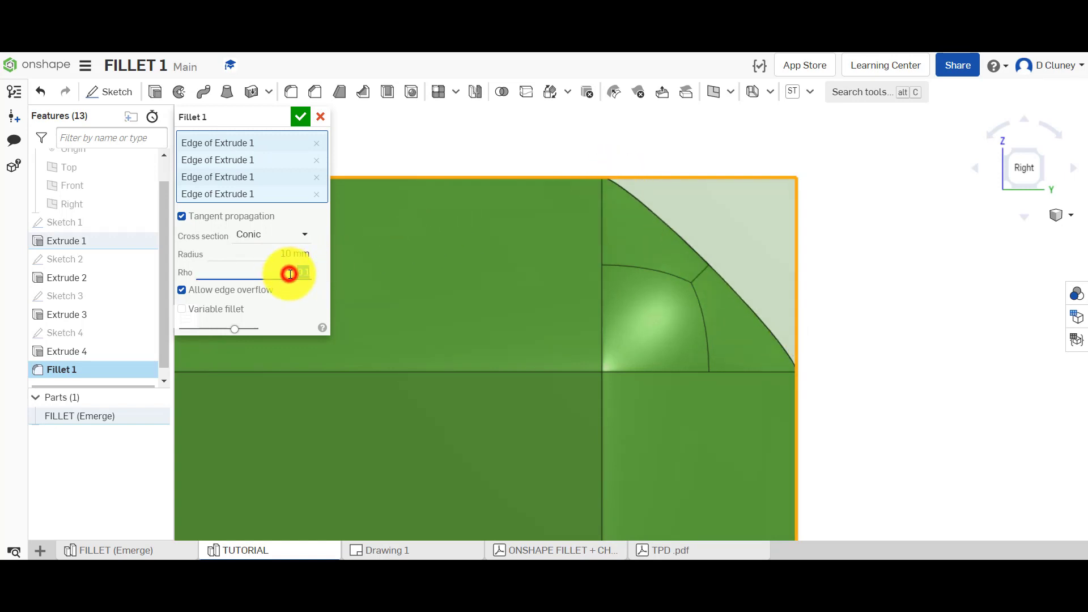
text(0.)
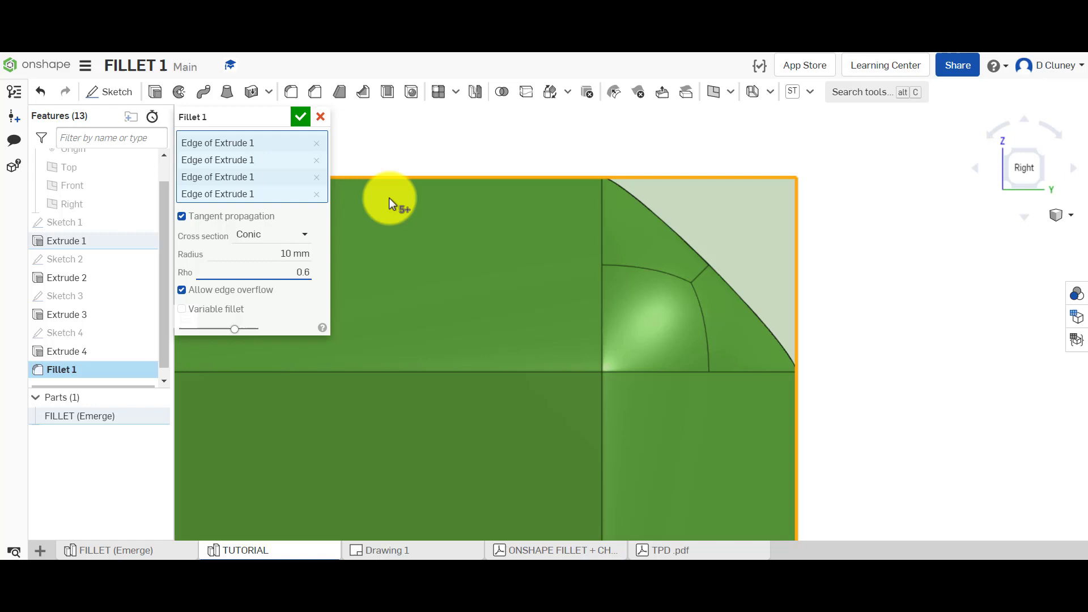
click(396, 153)
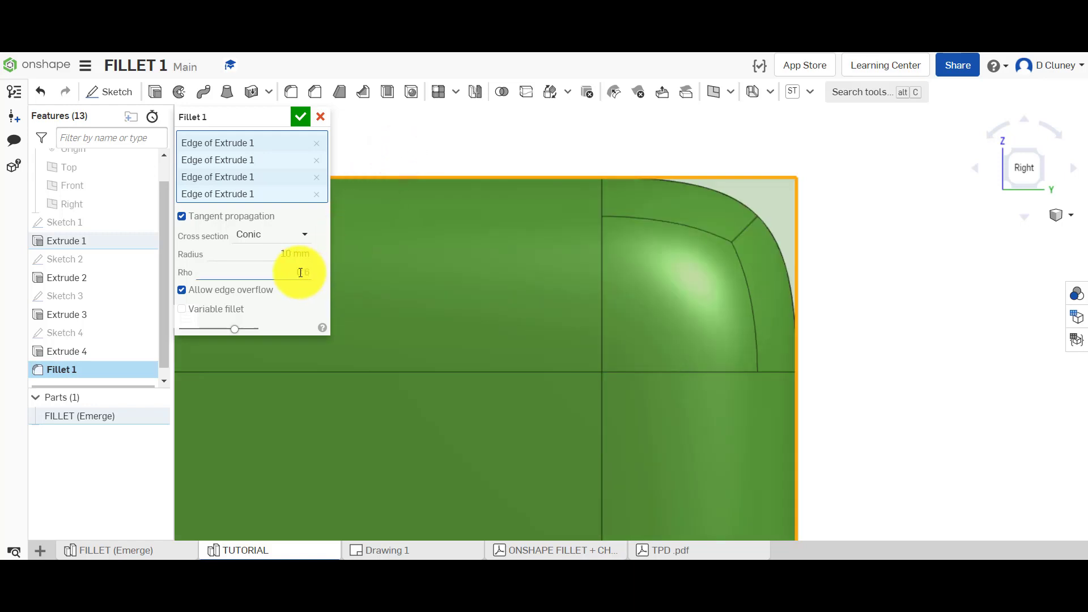
click(314, 273)
text(0)
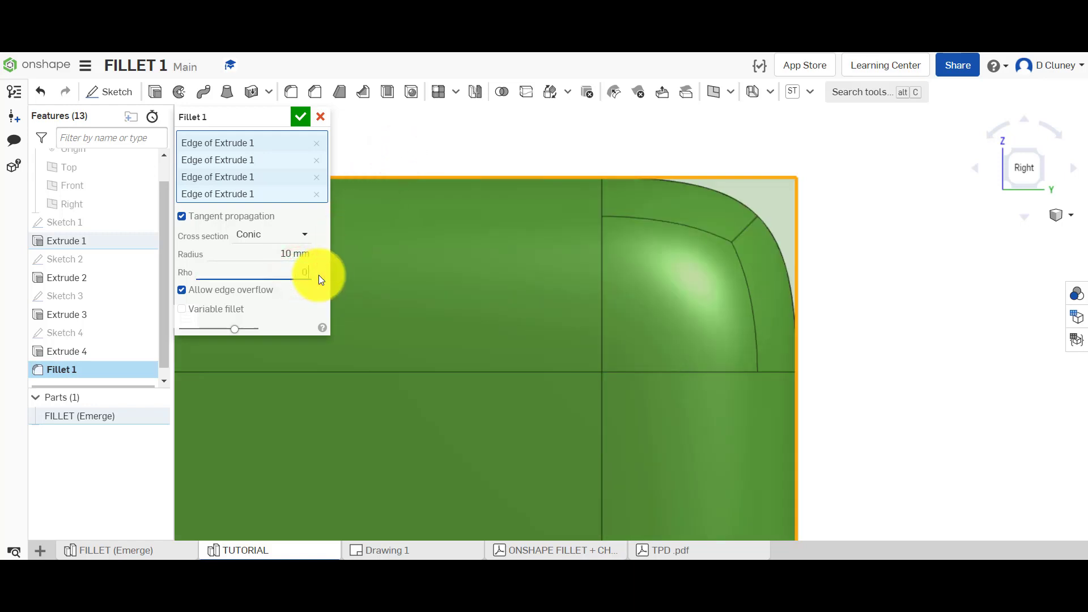
click(405, 154)
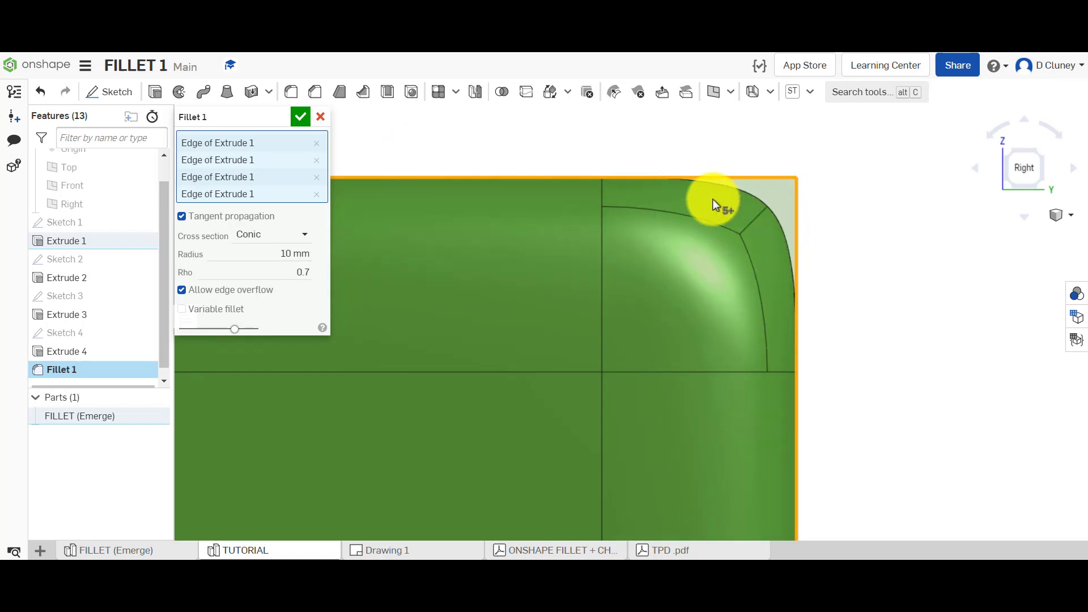
Step: Try a Curvature cross section for the outer-edge fillet with Magnitude values of 0.1 and 0.6
click(292, 237)
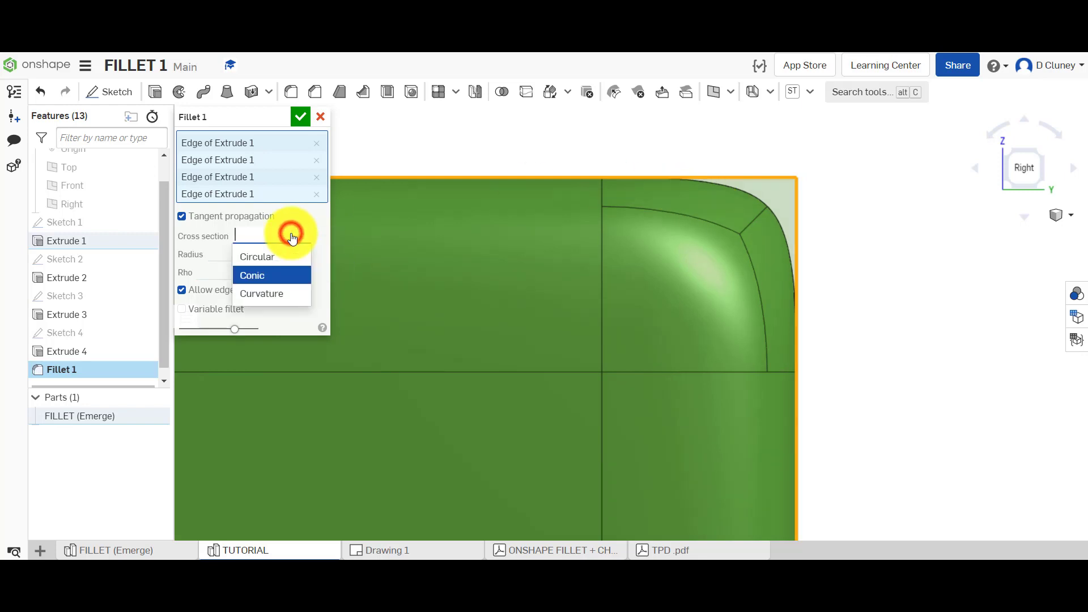
click(267, 293)
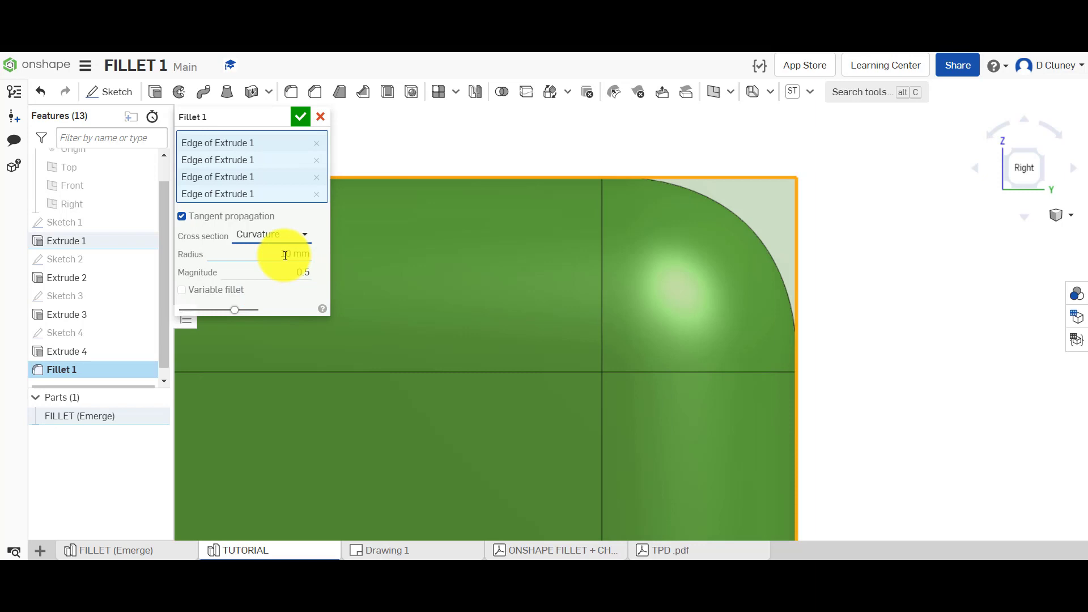
drag(293, 275, 335, 273)
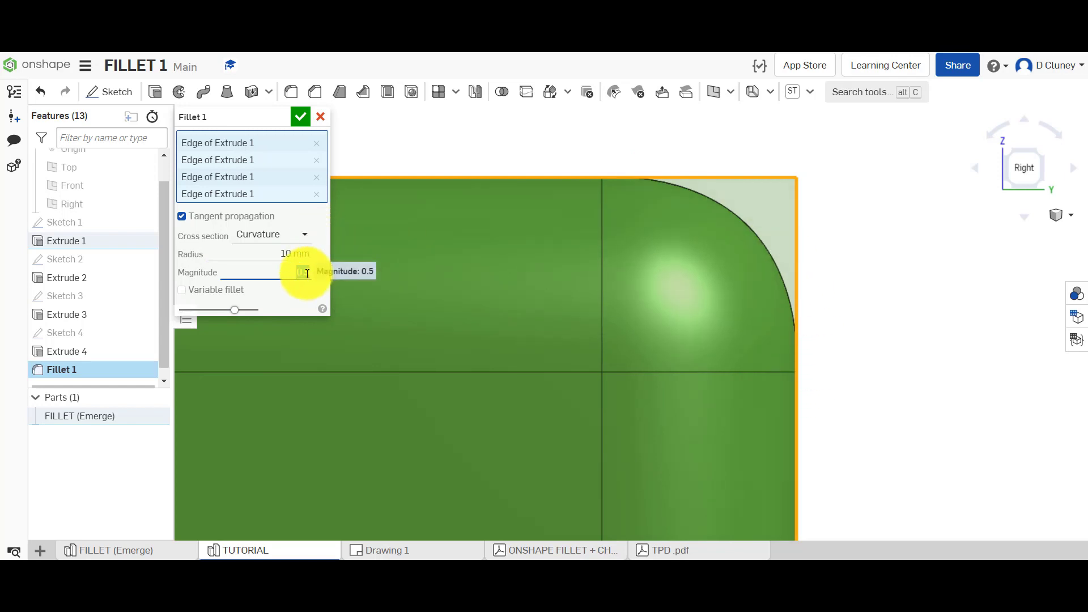
click(491, 163)
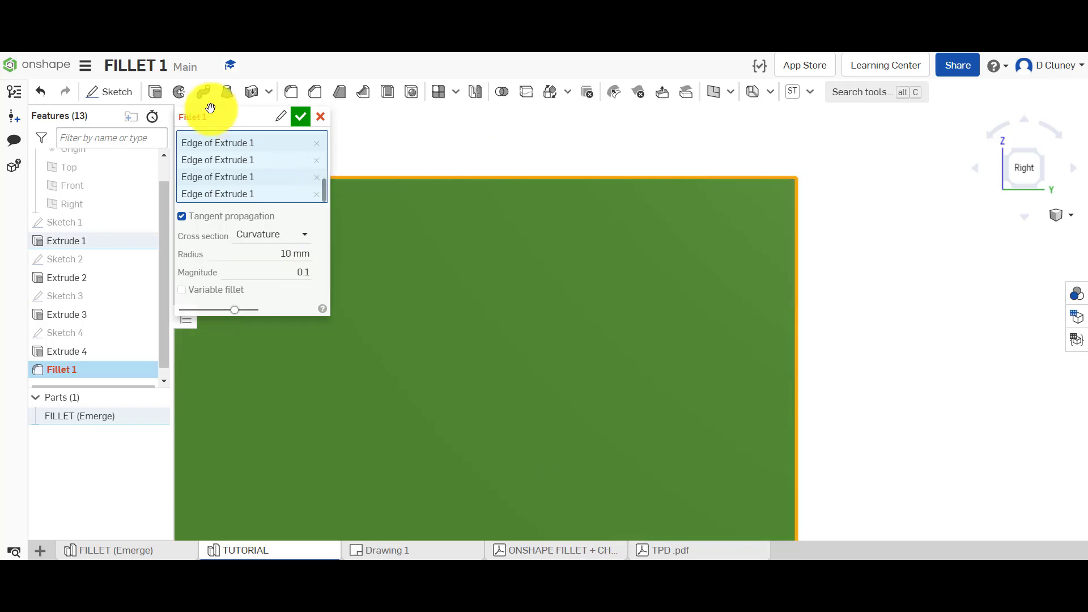
click(293, 276)
key(BackSpace)
key(BackSpace)
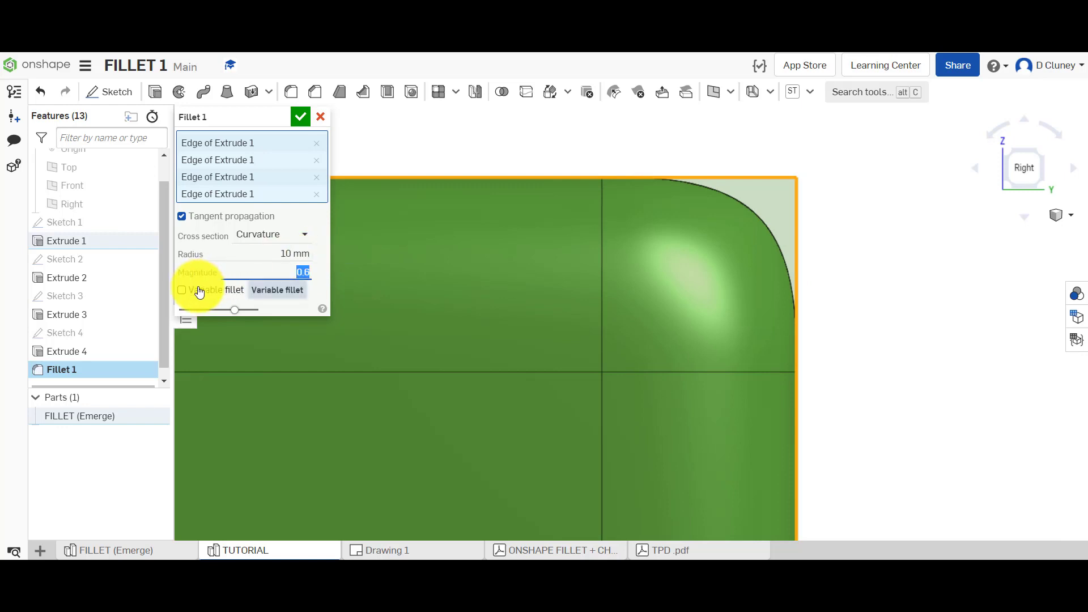
Step: Set the outer-edge fillet's cross section back to Circular and accept the fillet, returning the cube to an isometric view
click(283, 238)
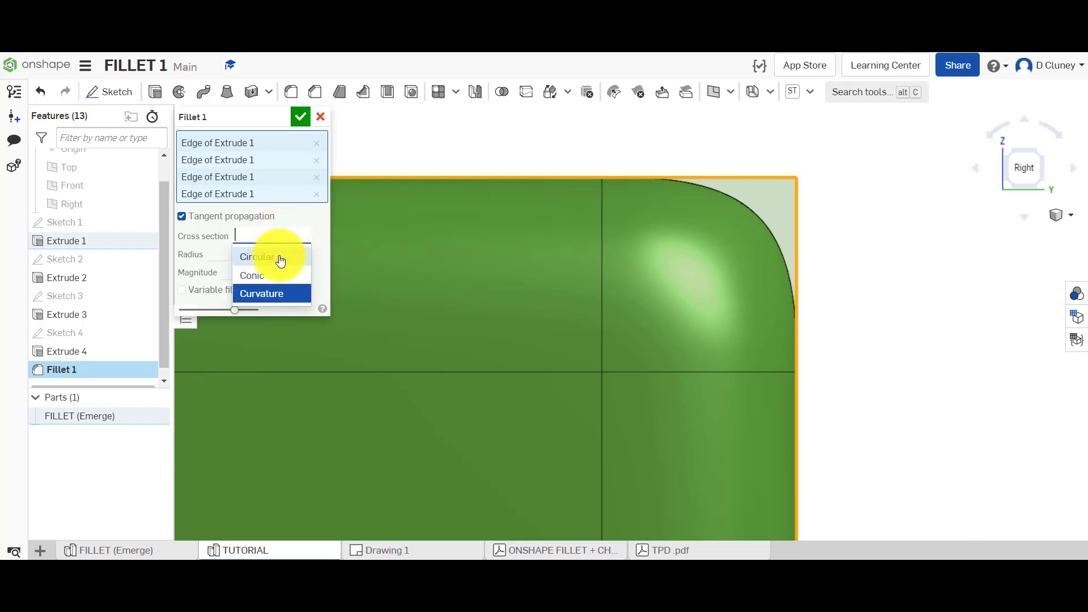
click(280, 258)
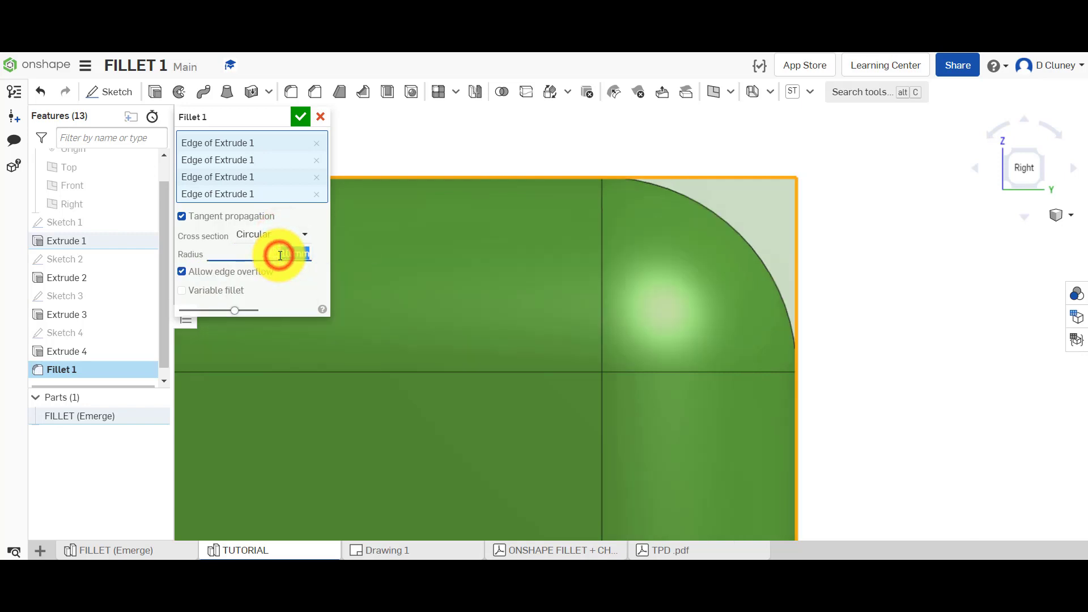
click(280, 254)
click(297, 115)
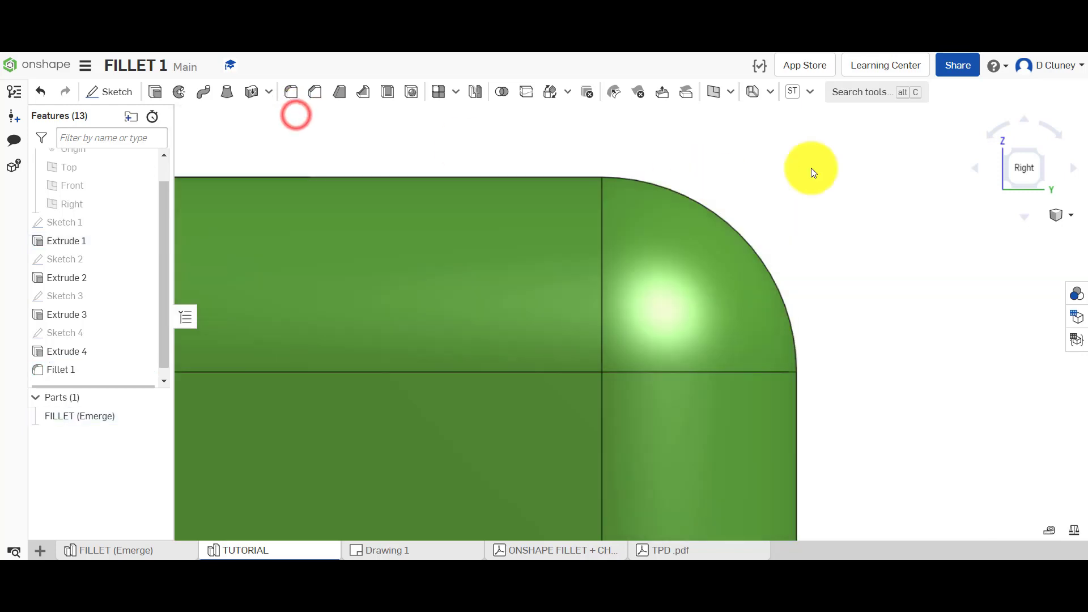
click(1041, 152)
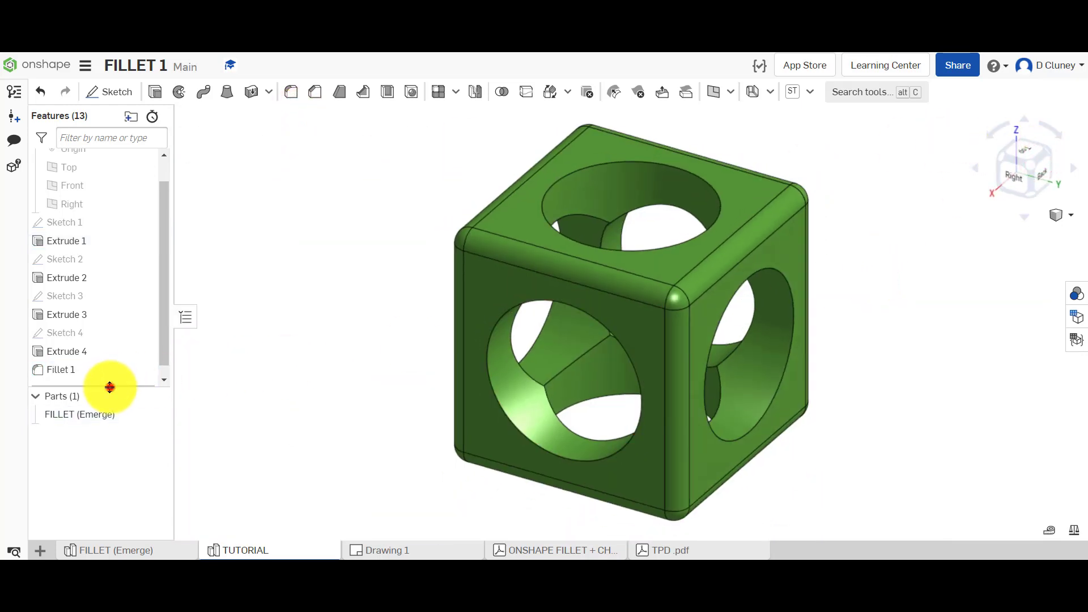
drag(109, 386, 108, 410)
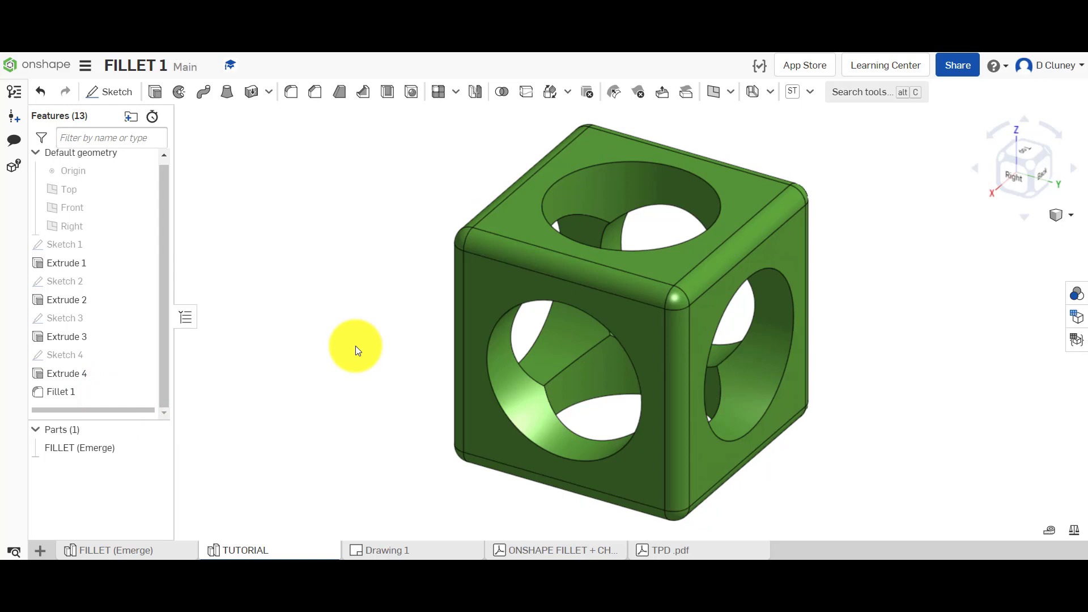
Step: Reopen Fillet 1 for editing to review its settings, and close it without changes
right_click(73, 394)
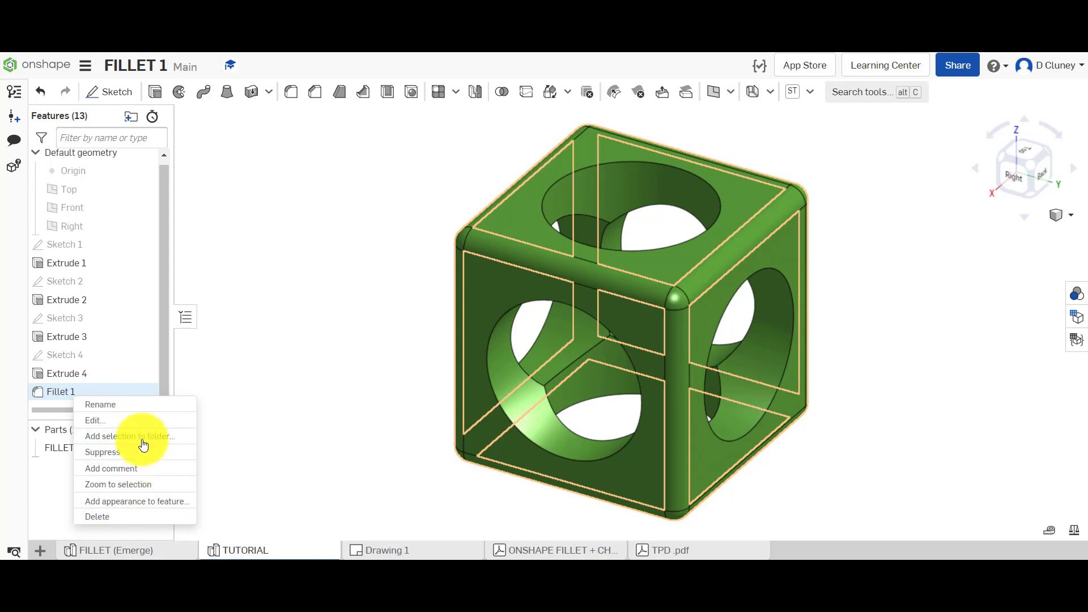
click(141, 421)
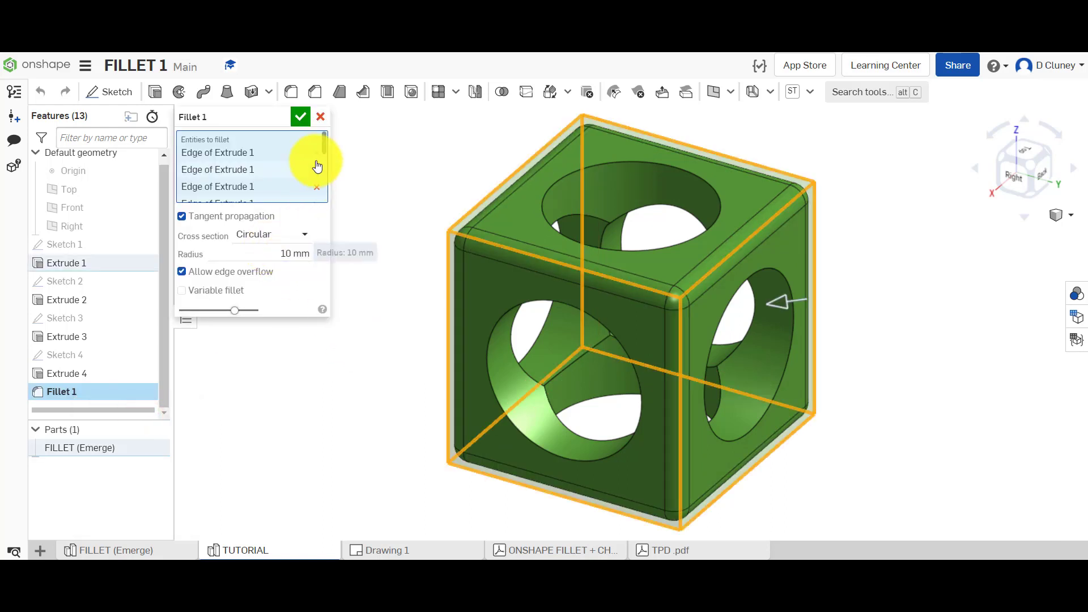
click(319, 118)
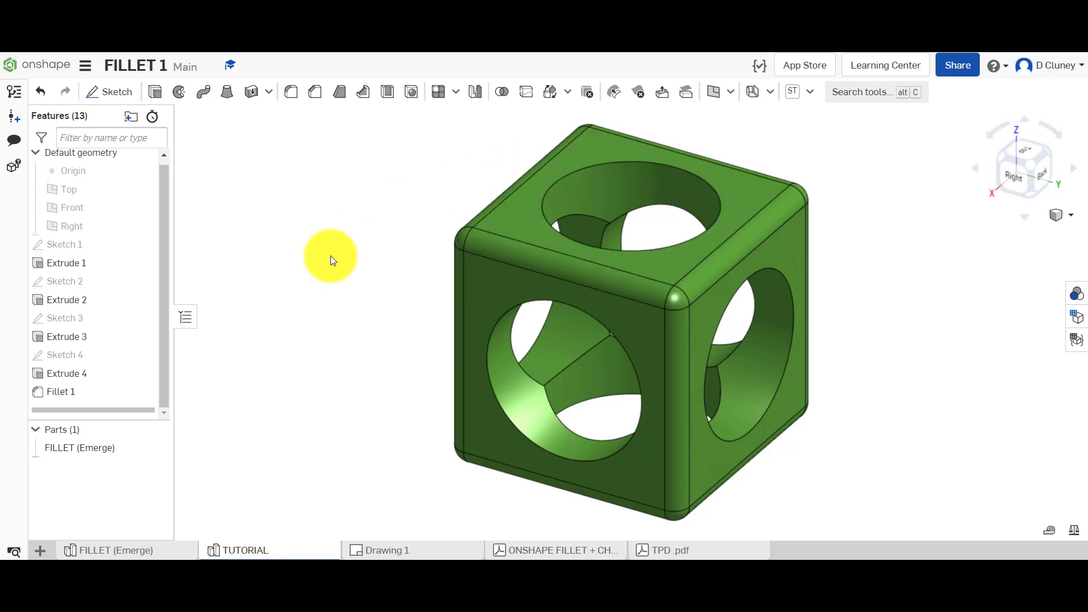
click(71, 391)
click(377, 284)
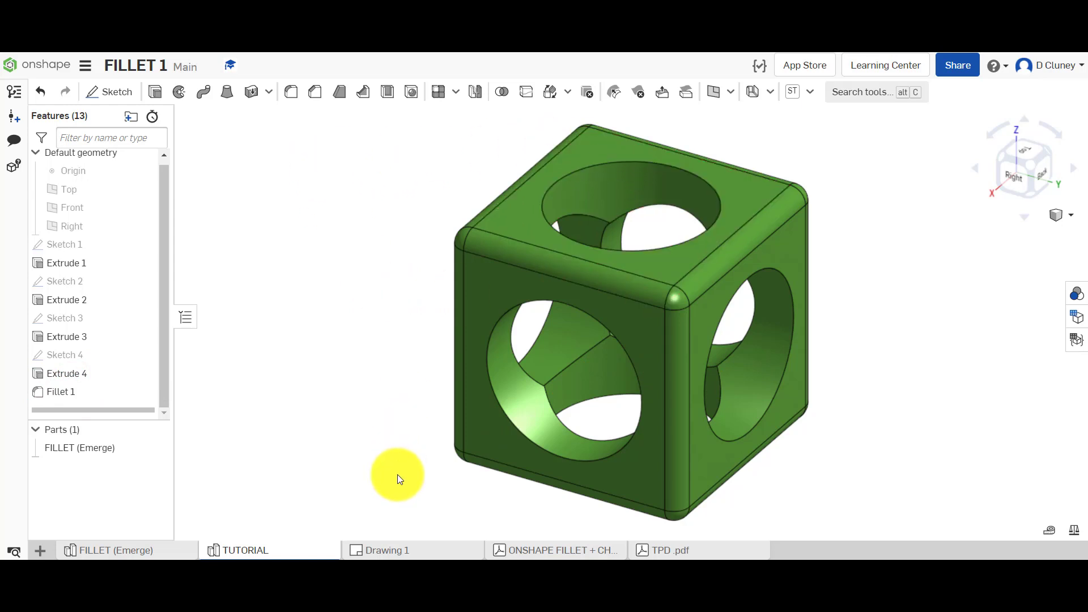
Step: Check the hole fillet callout in Drawing 1, and start a circular fillet in TUTORIAL on the circular hole edges of four cube faces
click(397, 549)
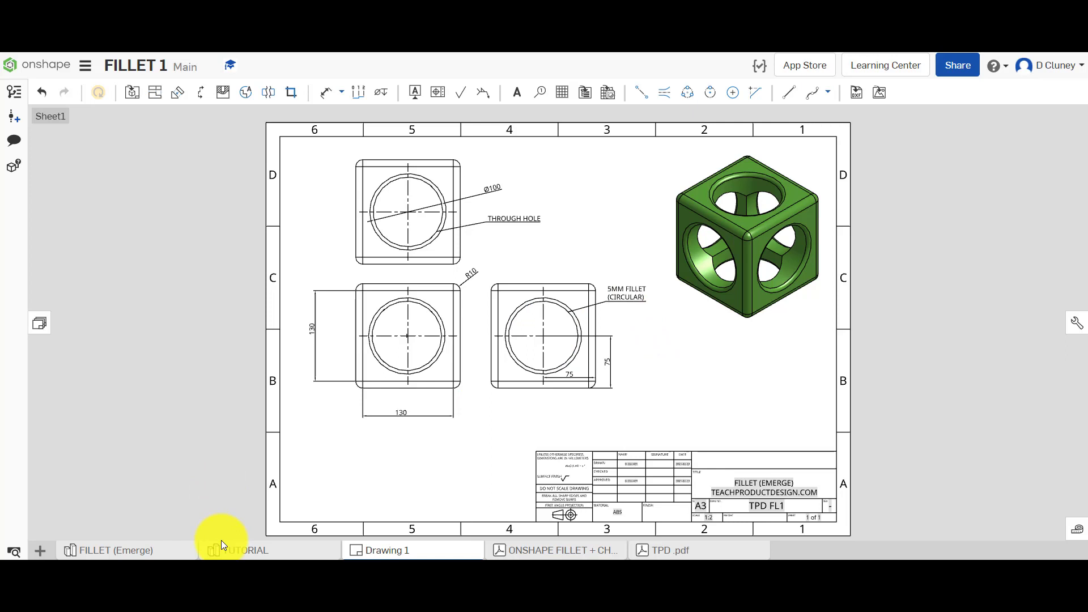
click(244, 551)
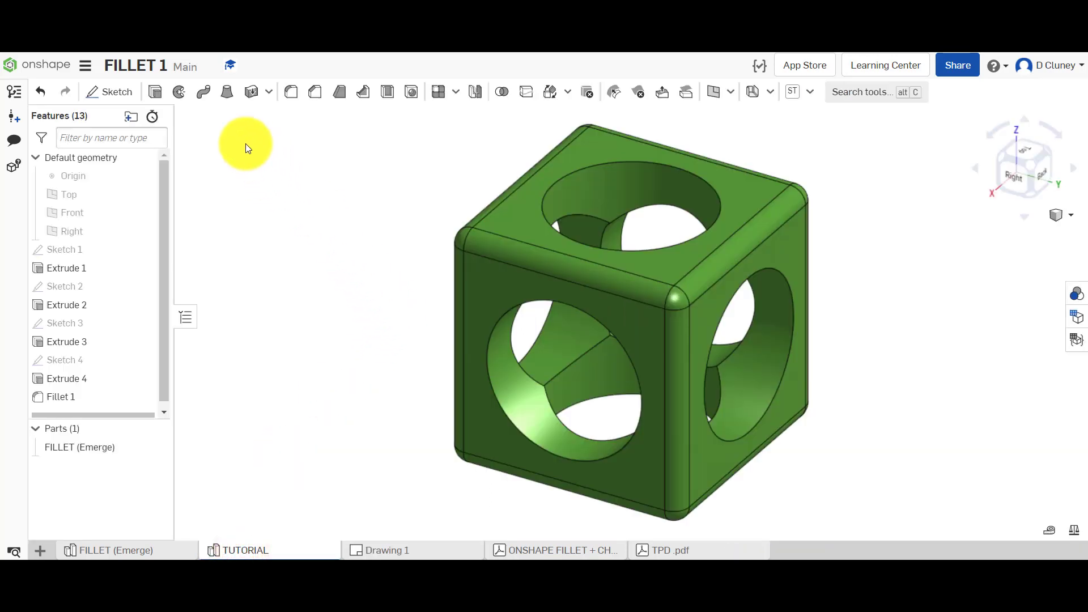
click(293, 92)
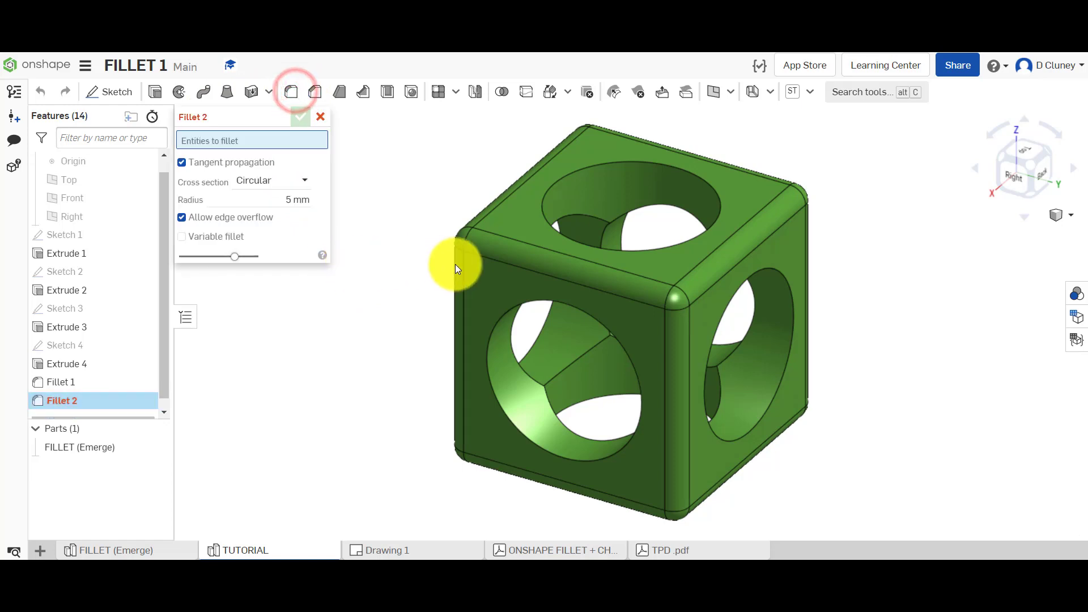
click(537, 302)
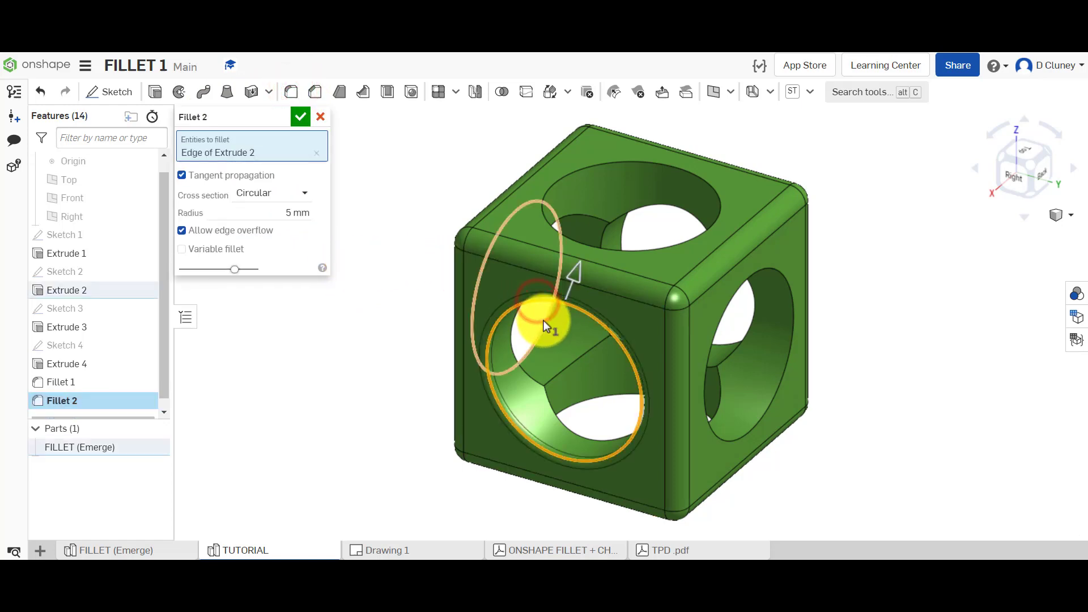
click(543, 321)
click(661, 165)
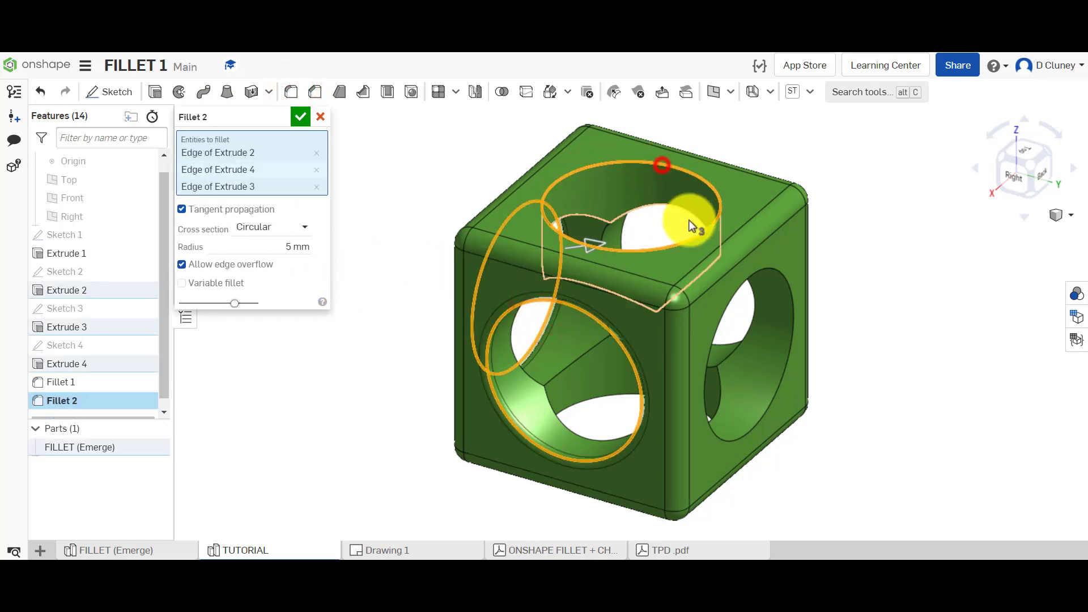
click(791, 304)
click(753, 295)
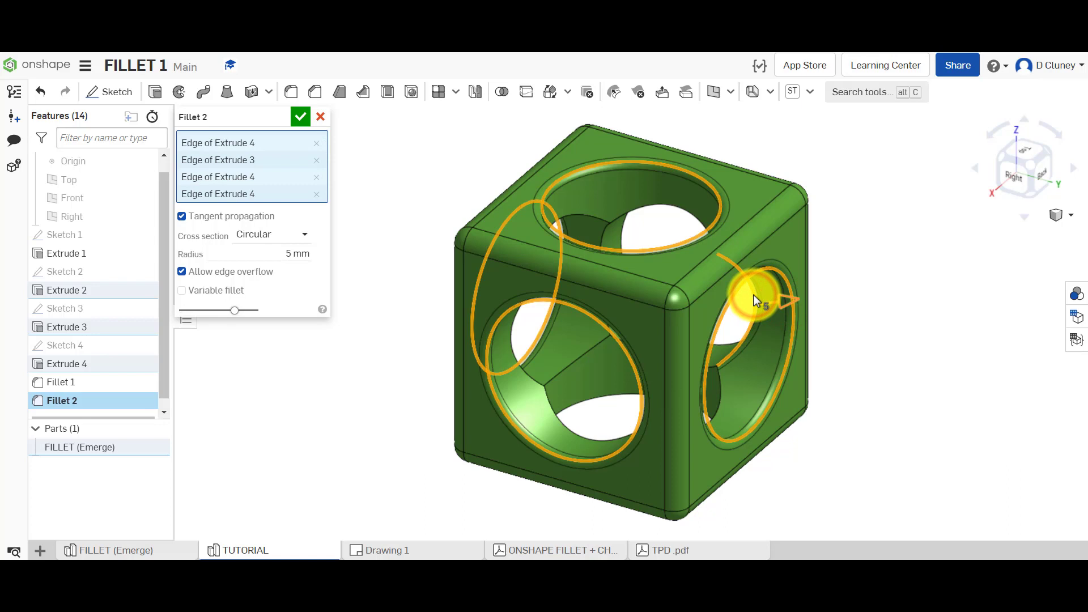
click(316, 194)
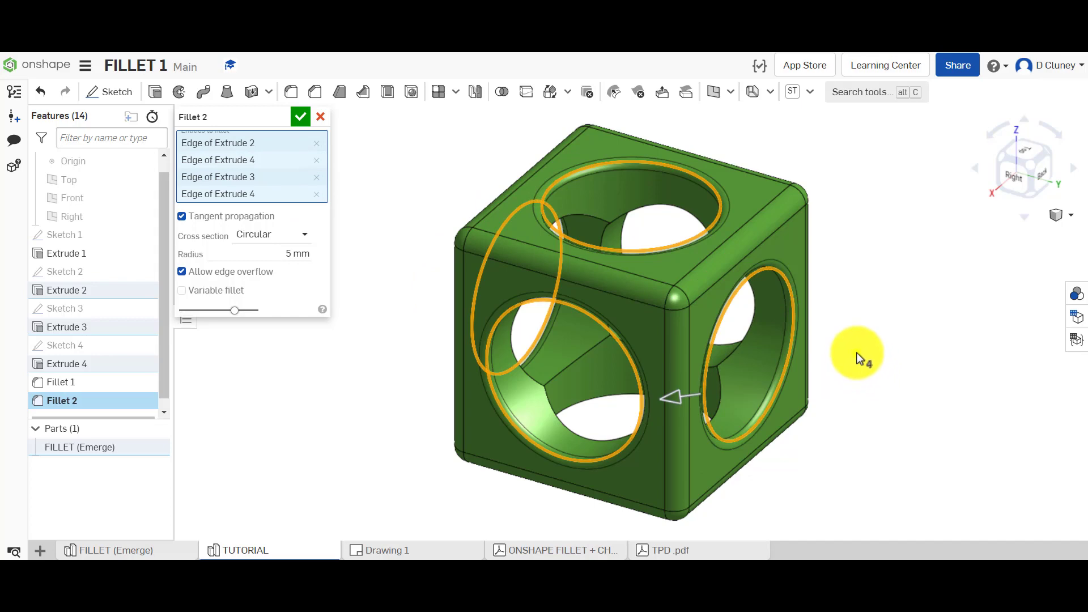
Step: Add the circular hole edges on the cube's two remaining faces to the fillet selection
right_drag(857, 353, 736, 321)
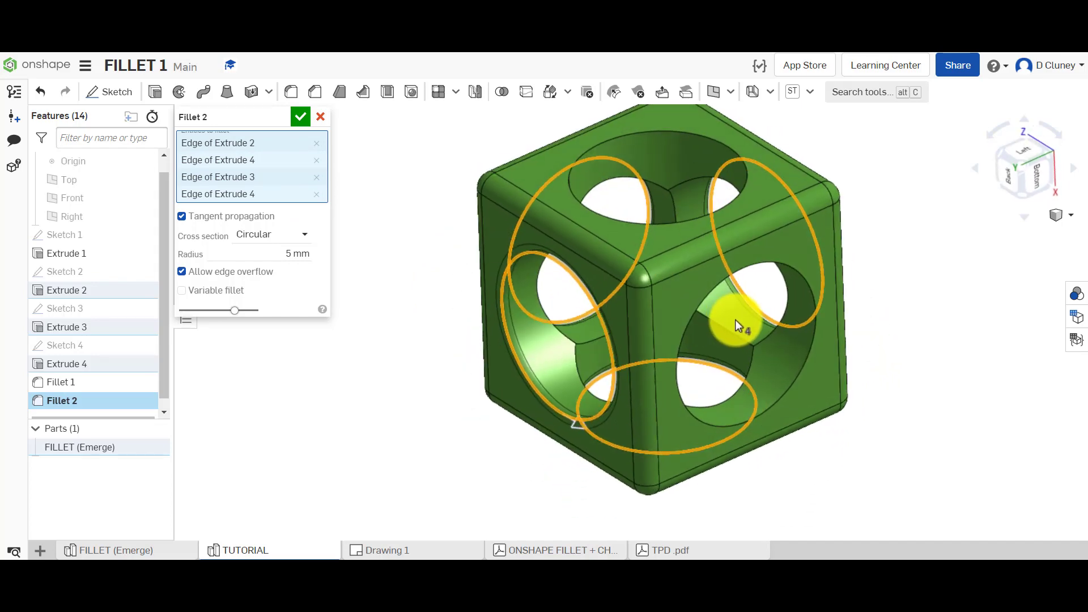
click(664, 135)
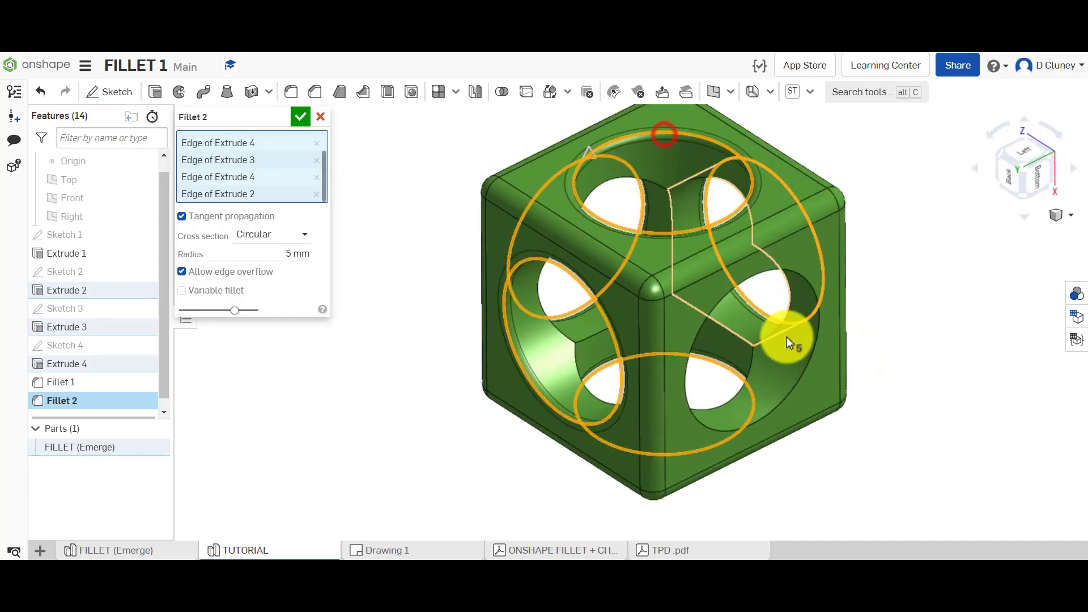
click(808, 282)
right_drag(880, 368, 1044, 223)
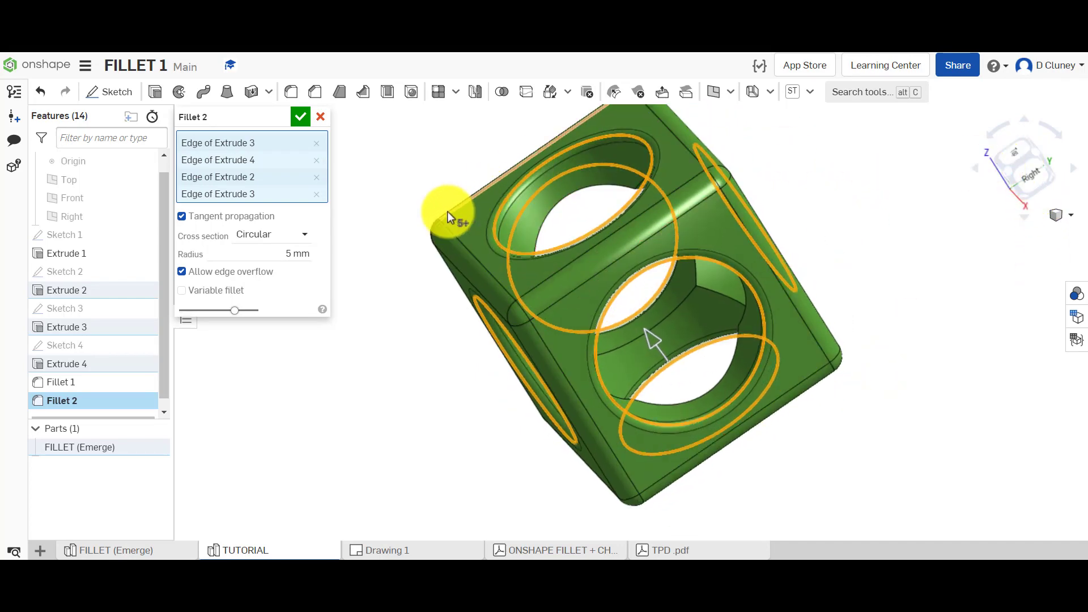
click(1037, 155)
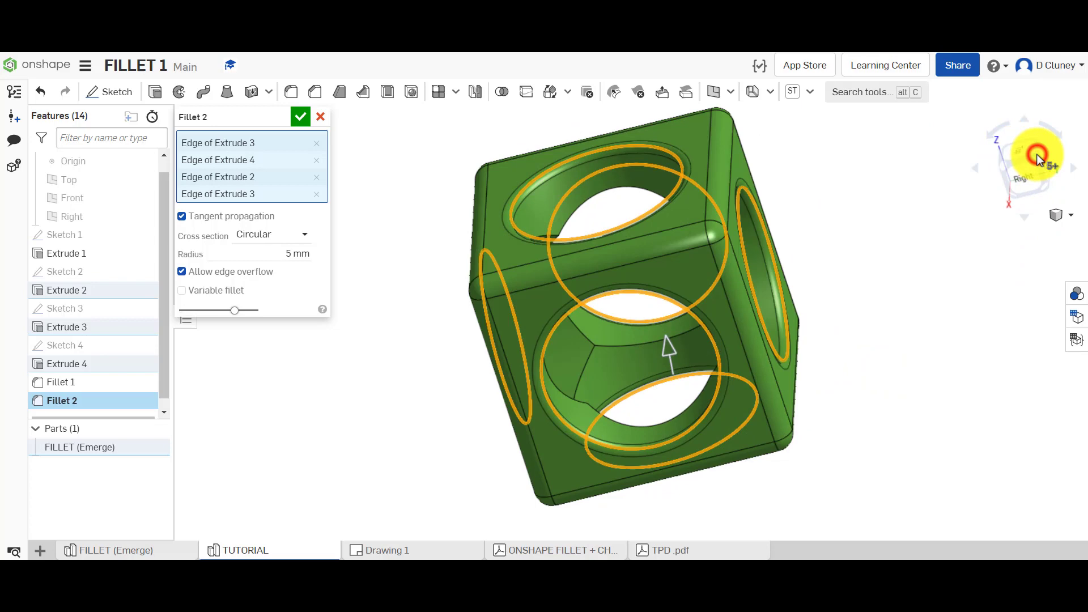
Step: Set the radius of the hole-edge fillet to 5 mm and accept the fillet
click(295, 253)
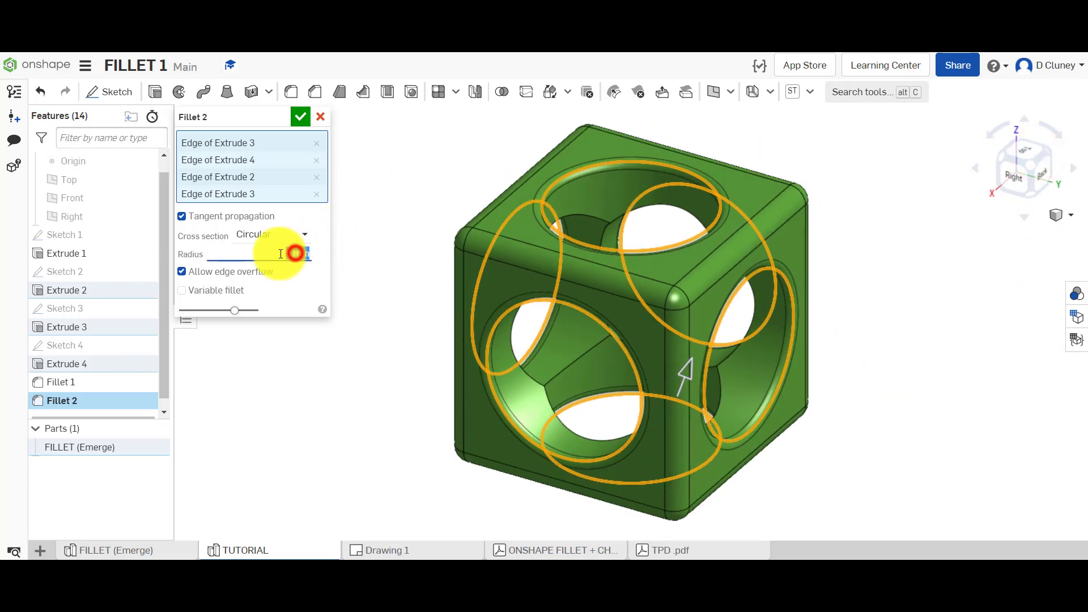
text(15)
key(Return)
click(301, 116)
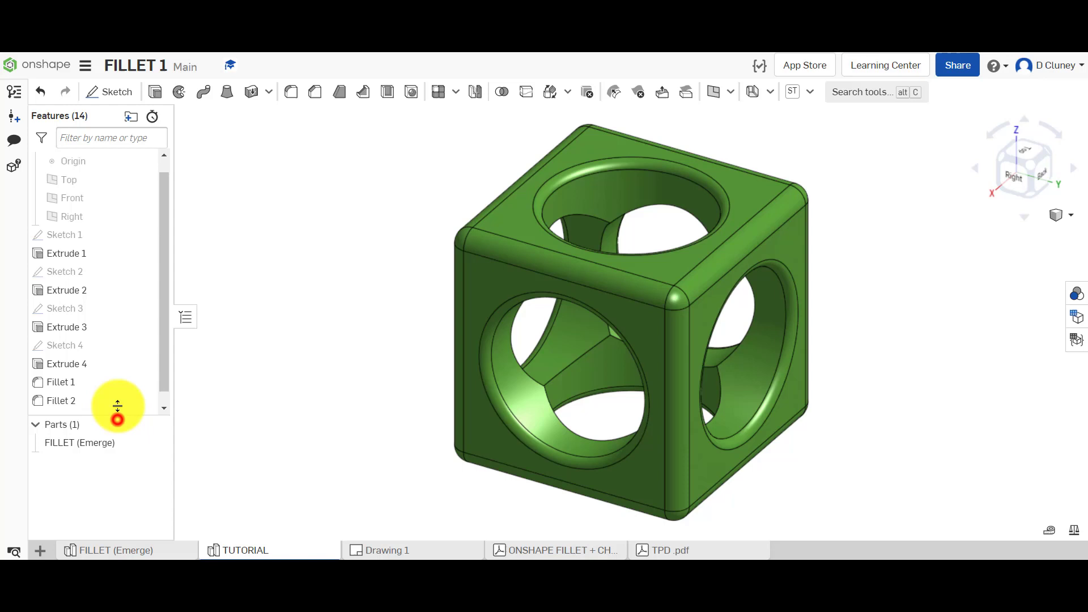
drag(117, 406, 111, 436)
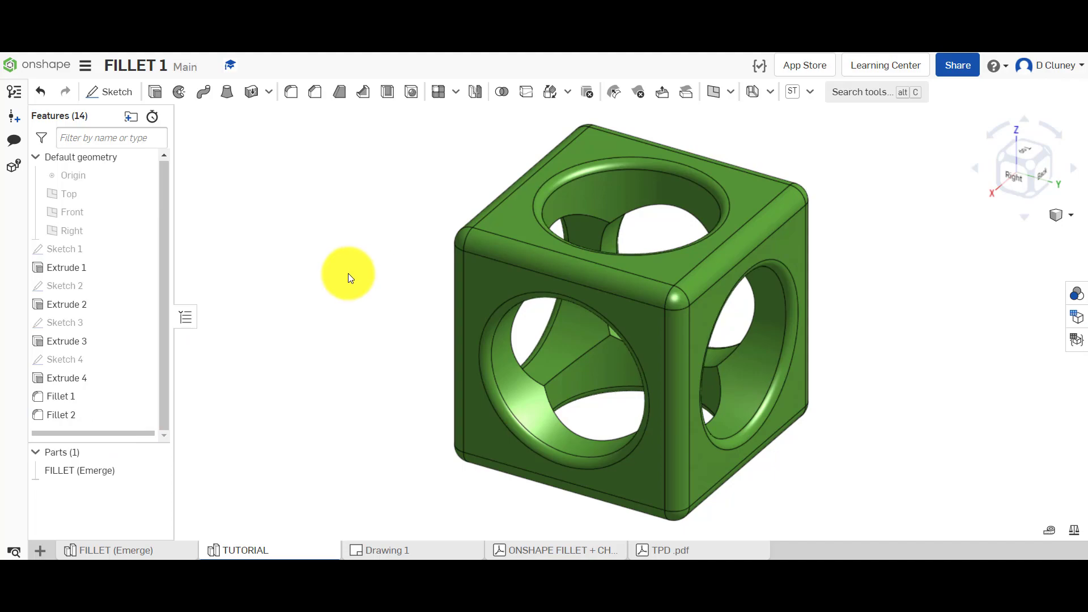